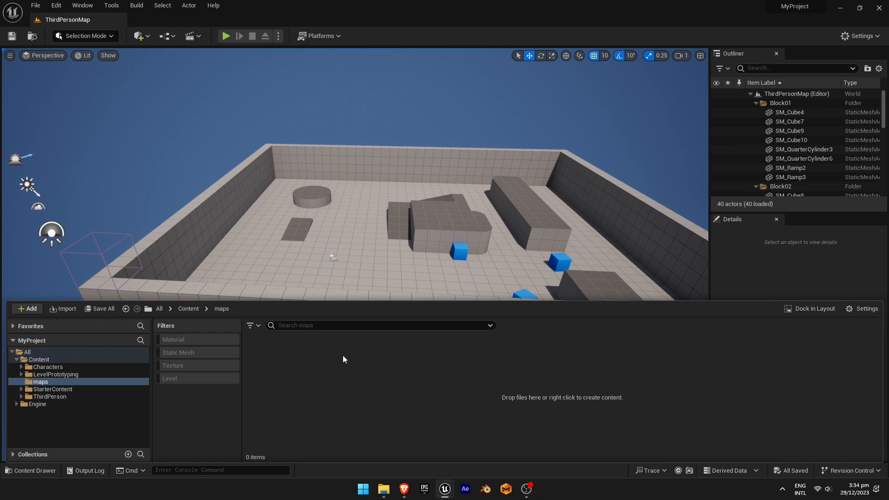
Create a new level from the Basic template
right_click(293, 367)
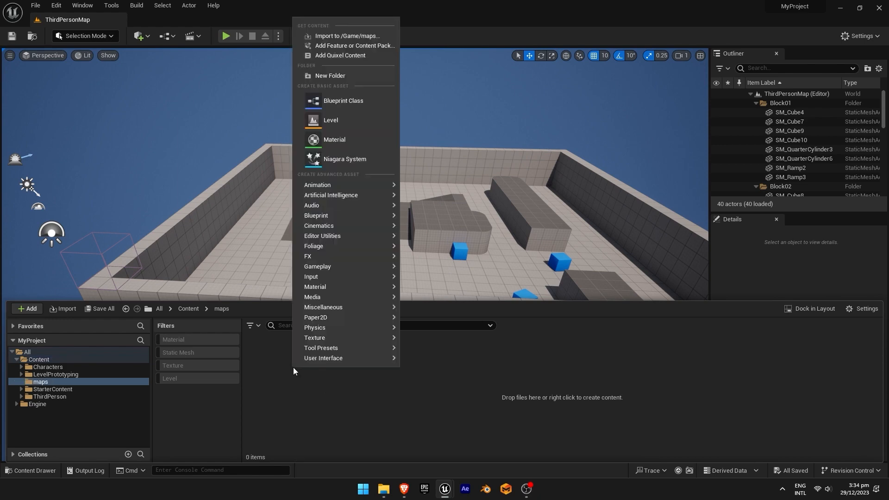
click(328, 121)
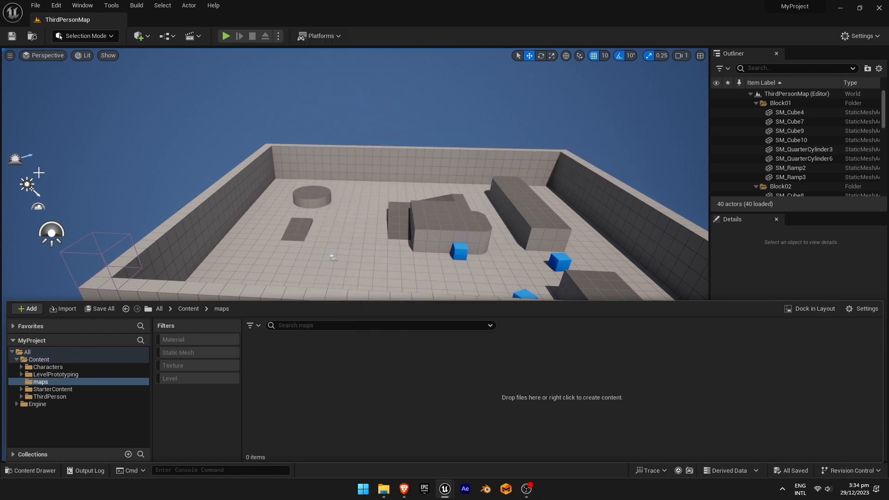
click(35, 6)
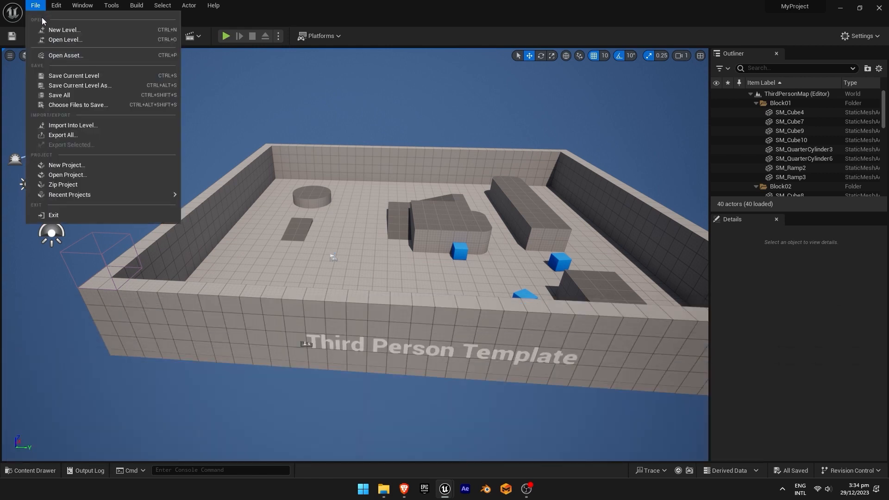
click(51, 29)
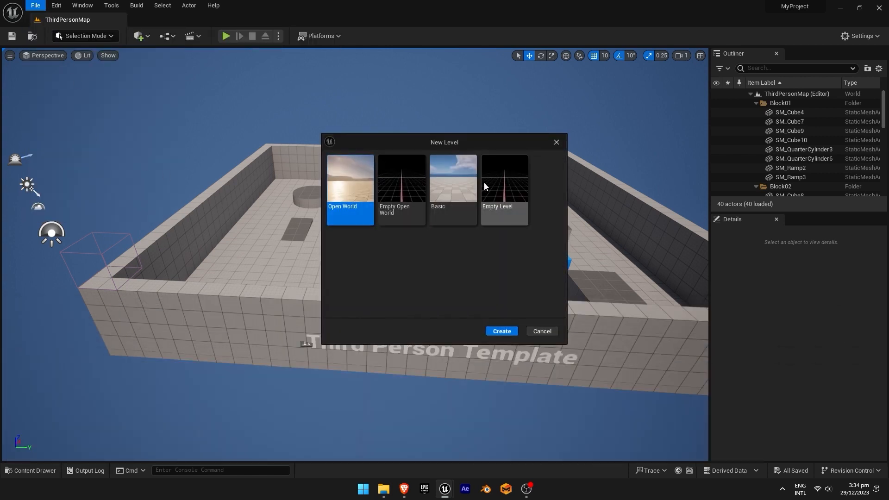
click(424, 186)
click(452, 183)
click(494, 182)
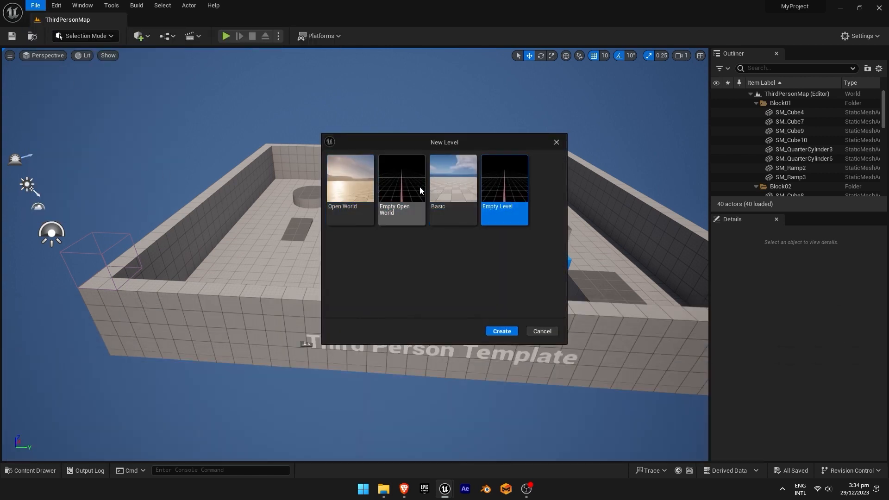
click(406, 186)
click(450, 213)
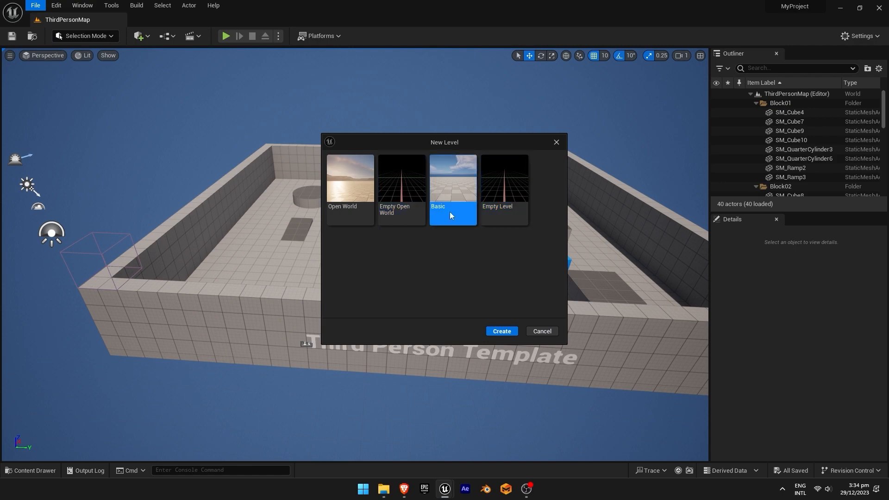
click(494, 335)
Save the new level under the name materialpratice
right_drag(486, 324, 358, 268)
click(357, 268)
key(ctrl+s)
text(mater)
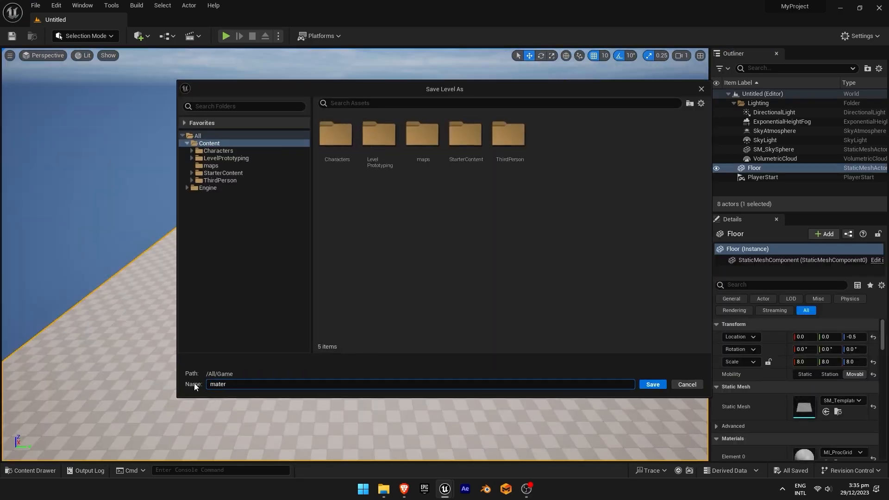
text(ialpratice)
key(Return)
Set the Floor's scale to 1.0 on the X, Y and Z axes
key(w)
right_drag(233, 164, 183, 149)
click(107, 56)
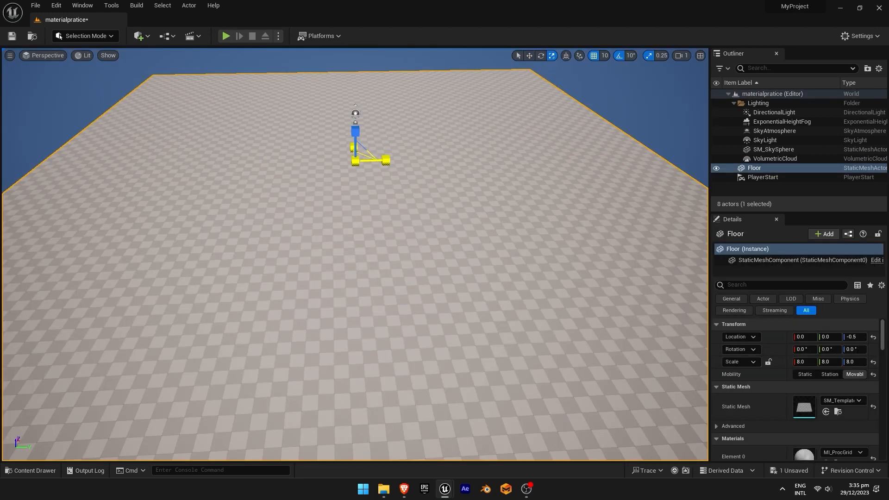
drag(369, 156, 334, 173)
key(d)
mouse_move(702, 258)
right_down()
mouse_move(616, 260)
mouse_move(703, 259)
right_up()
key(a)
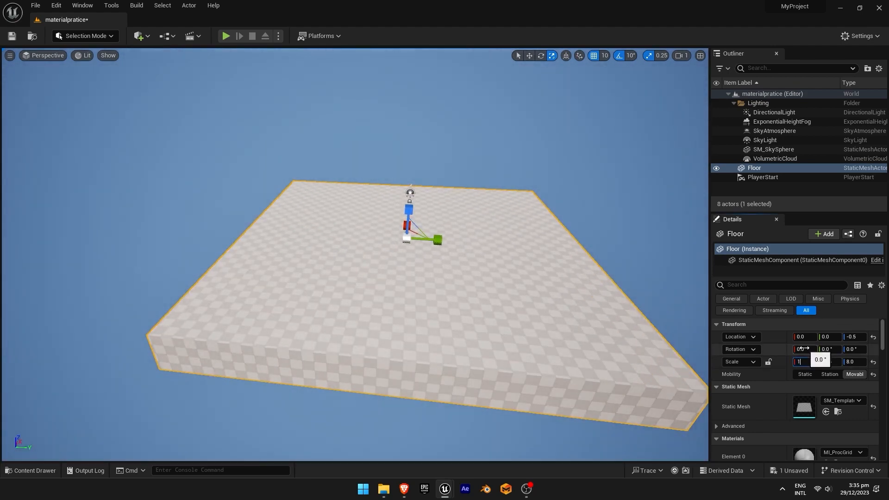
click(828, 361)
text(1)
click(851, 362)
text(1)
key(Return)
Search the engine content for "sm" and place the SM_MatPreviewMesh_01 static mesh on the floor
key(w)
right_drag(546, 259, 463, 241)
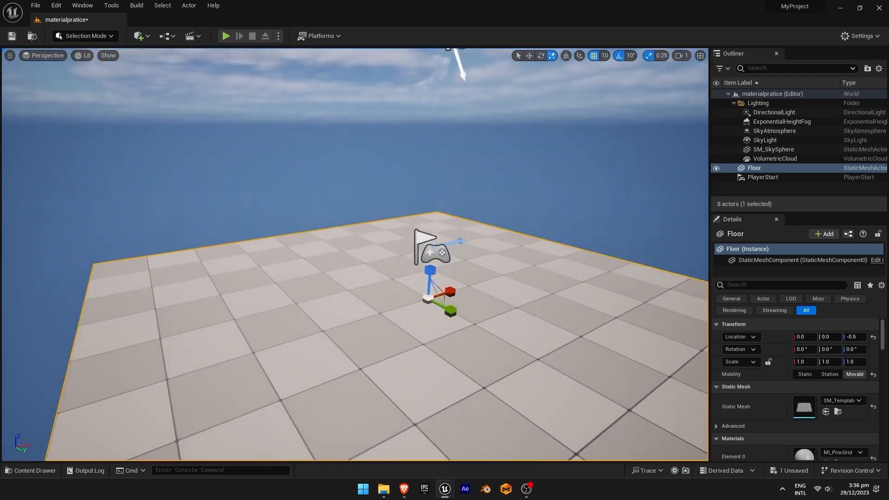
key(ctrl+space)
text(sm)
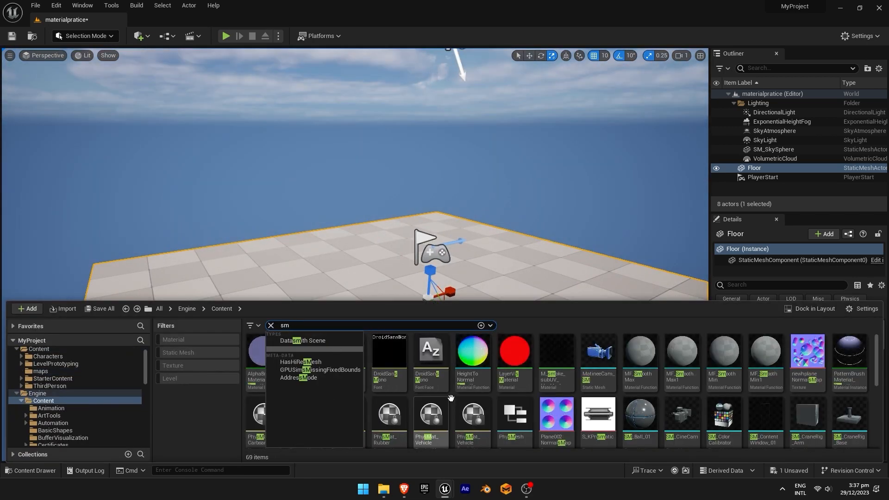
click(433, 368)
scroll(445, 370, down, 2)
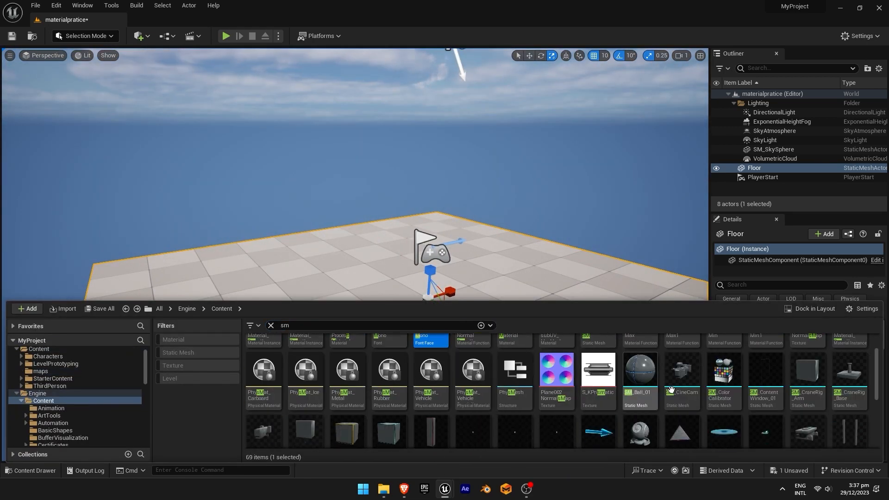
scroll(667, 391, down, 1)
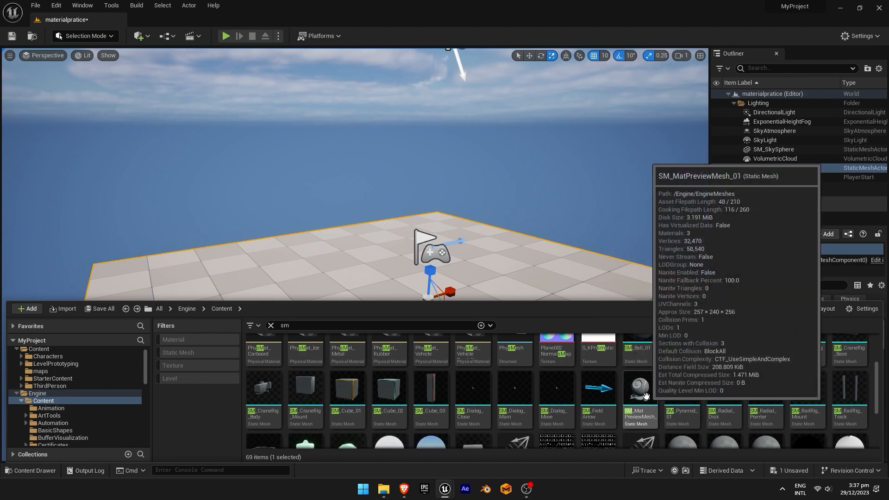
drag(646, 396, 374, 270)
Scale the material preview mesh uniformly to 0.75
right_drag(373, 270, 320, 283)
key(e)
key(r)
drag(316, 276, 308, 288)
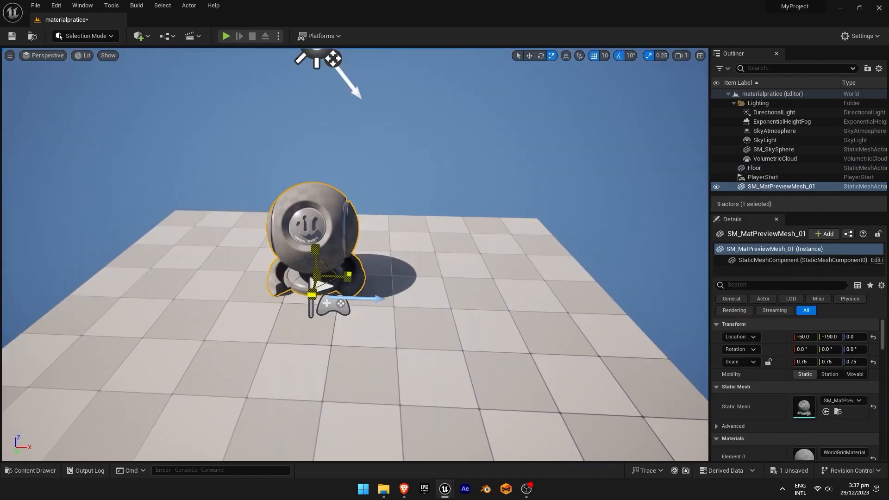
Add a Post Process Volume to the level
right_drag(312, 287, 274, 240)
click(139, 36)
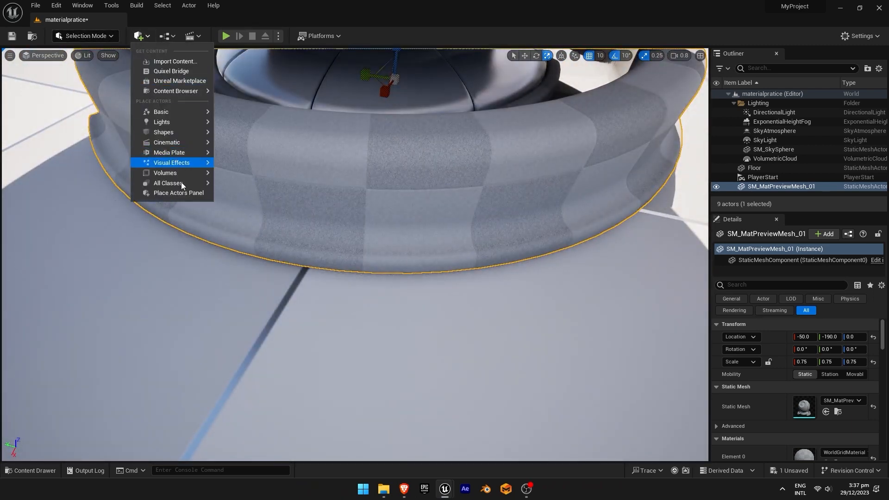
mouse_move(186, 174)
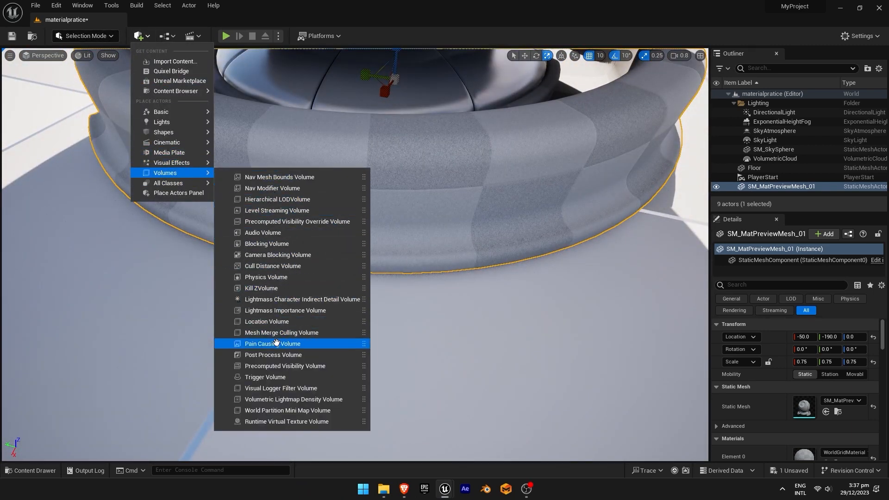
click(277, 354)
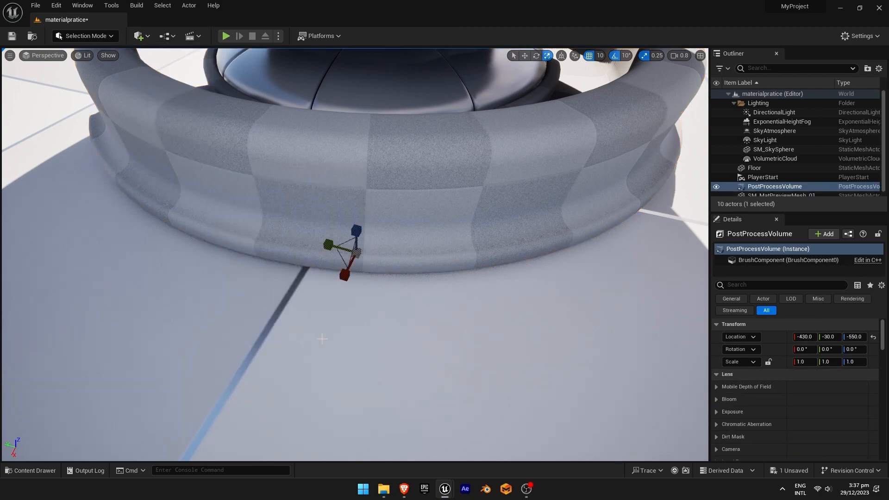
Move the PostProcessVolume up onto the floor, clear of the preview mesh, to location X -100, Y 220, Z 40
right_drag(322, 339, 361, 304)
key(w)
drag(376, 317, 380, 153)
drag(393, 199, 274, 238)
Enable Infinite Extent (Unbound) on the PostProcessVolume and override its exposure metering mode with Manual
scroll(787, 370, down, 10)
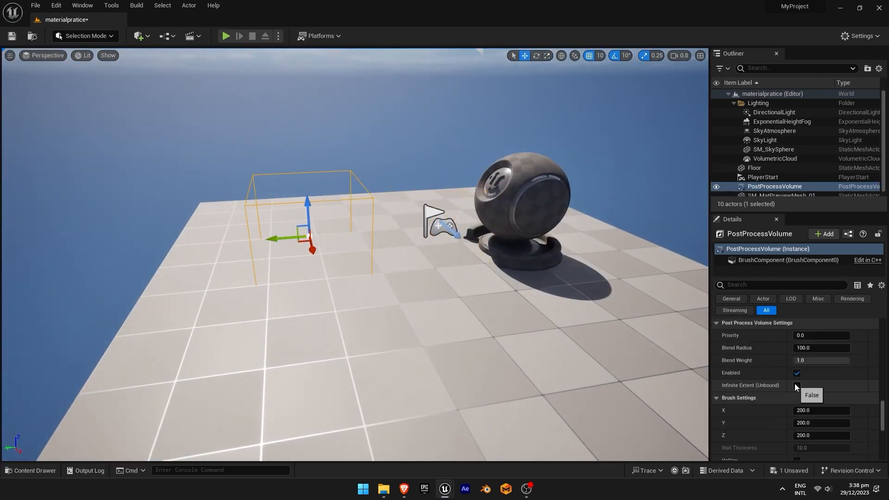
scroll(797, 391, up, 10)
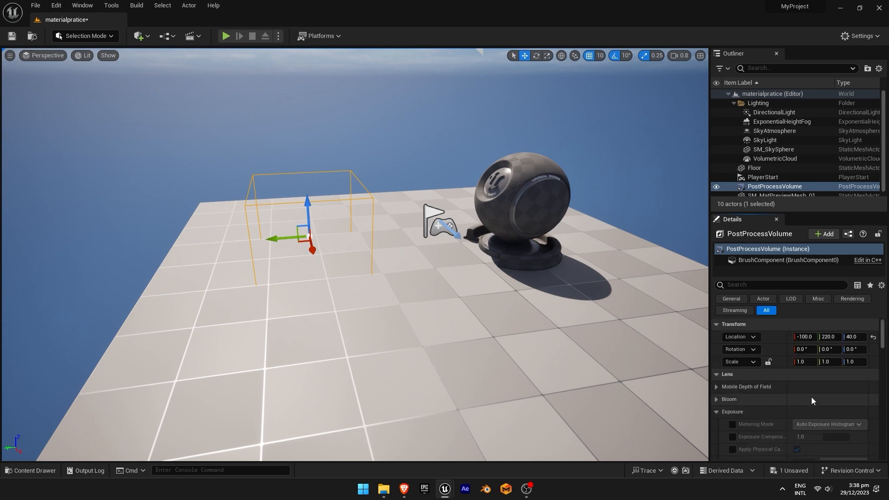
scroll(808, 397, down, 2)
click(732, 395)
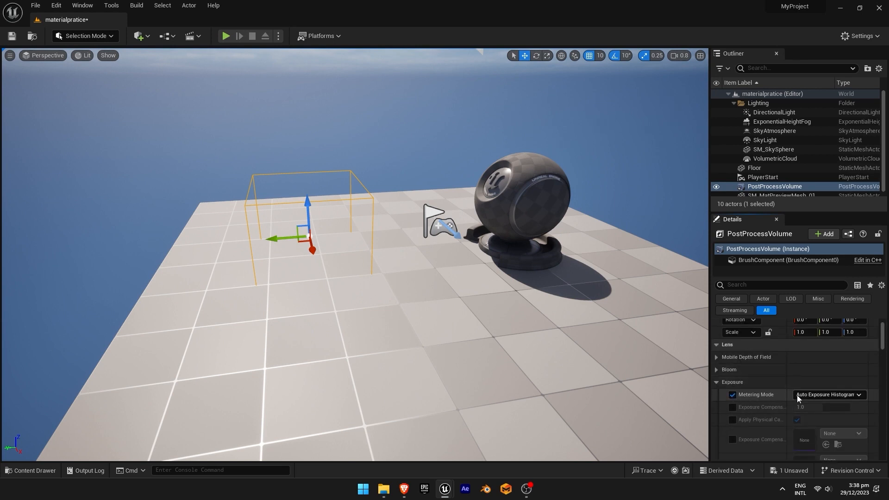
click(824, 395)
click(813, 421)
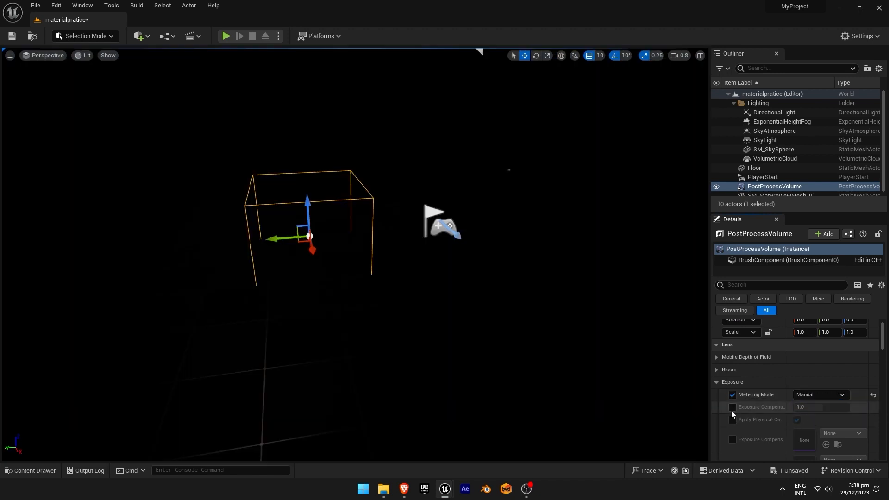
Override the PostProcessVolume's exposure compensation with a value of 11
click(732, 407)
click(811, 407)
text(11)
key(Return)
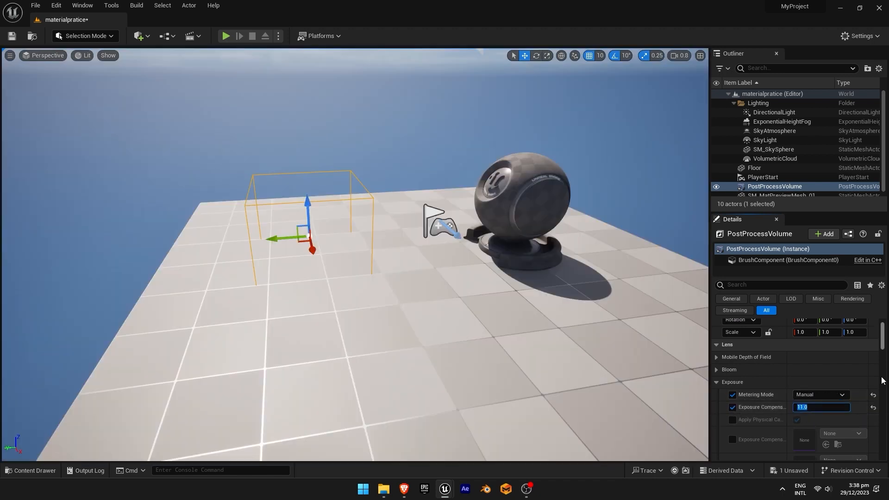
Try the viewport exposure with Game Settings off and a different EV100 value, and turn Game Settings back on
right_drag(600, 293, 329, 207)
click(96, 37)
click(76, 38)
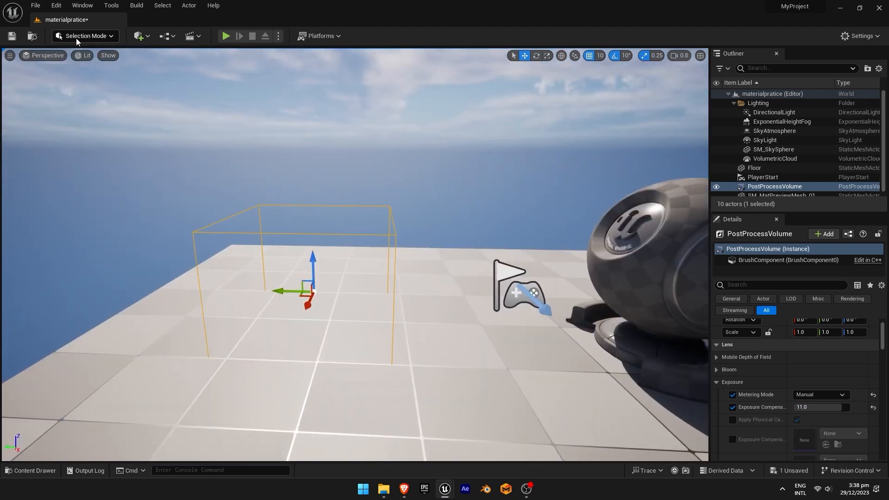
click(85, 56)
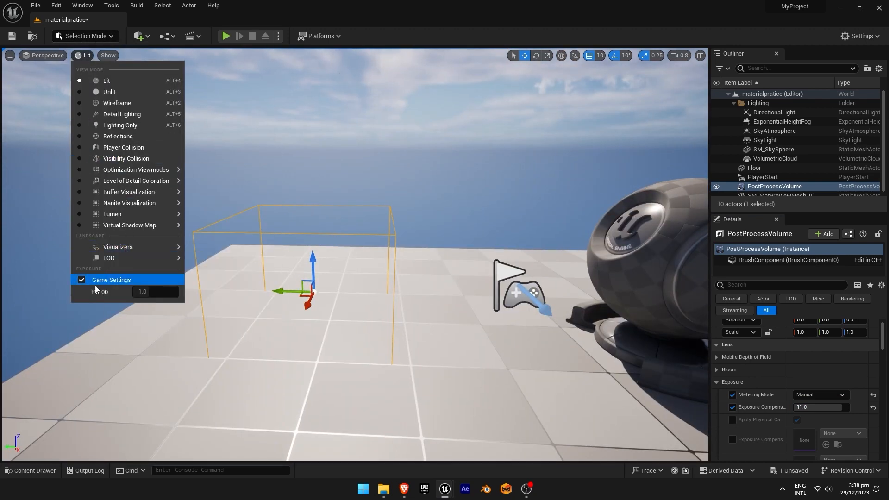
click(82, 280)
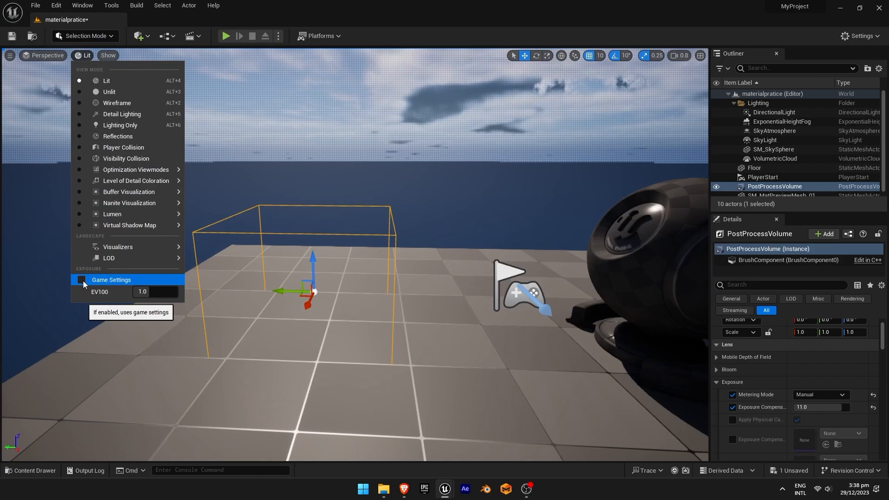
click(83, 281)
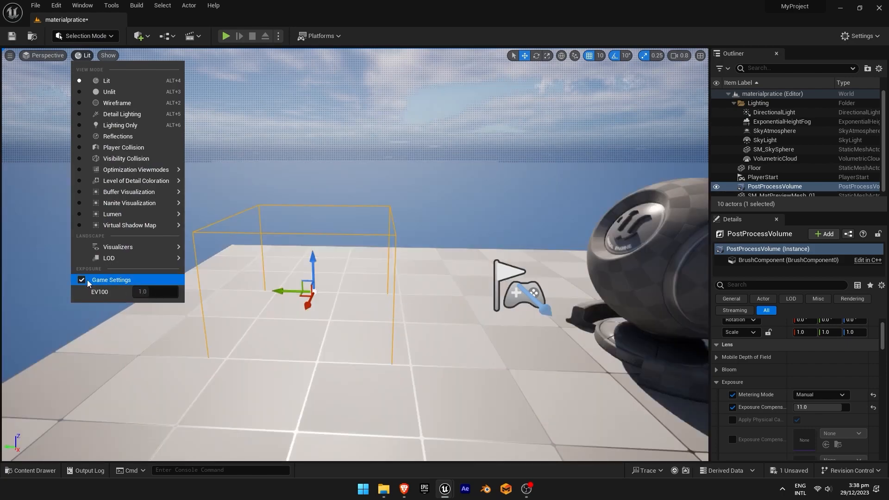
click(87, 279)
mouse_move(146, 290)
mouse_down()
mouse_move(166, 291)
mouse_move(139, 290)
mouse_move(158, 291)
mouse_up()
click(87, 279)
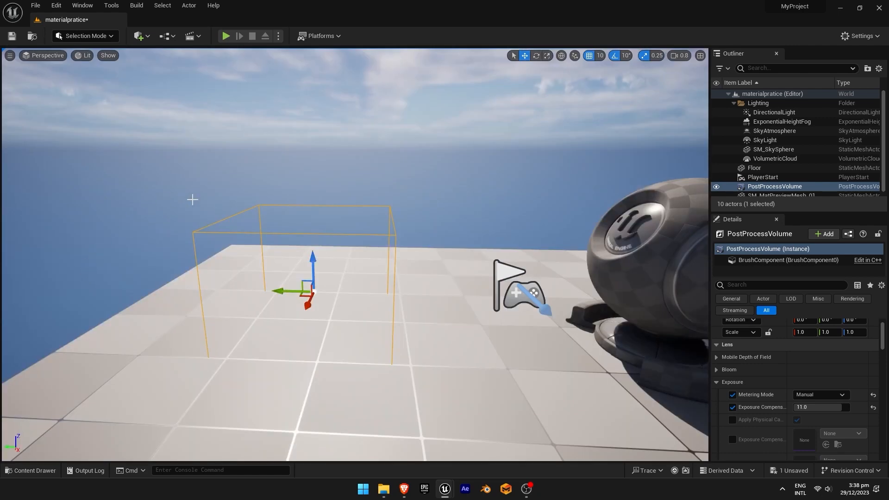
Move the PostProcessVolume back across the floor until it stands beside the preview mesh
right_drag(193, 200, 253, 207)
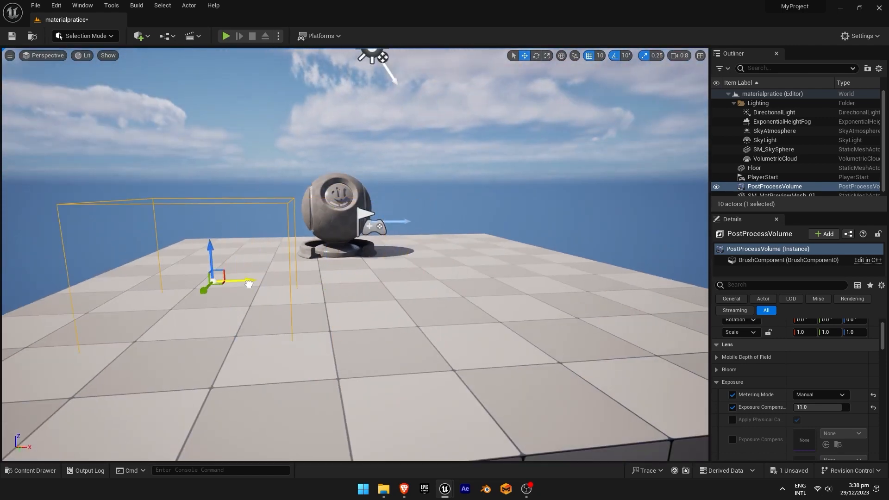
drag(218, 281, 215, 243)
text(1.0)
key(Return)
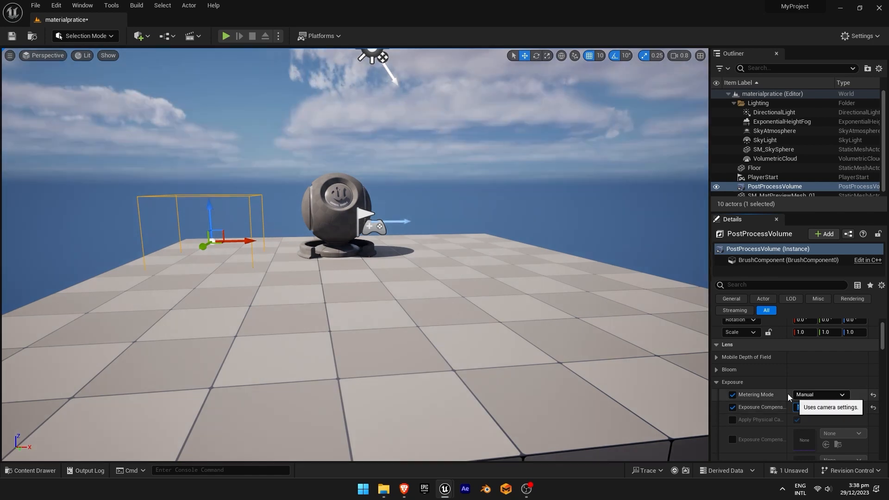
Move the PlayerStart along the X axis, away from the preview mesh to the side of the floor
right_drag(376, 180, 387, 232)
click(376, 180)
click(397, 191)
drag(429, 187, 621, 185)
Apply the M_Brick_Clay_New material from the StarterContent Materials folder to the floor
click(366, 139)
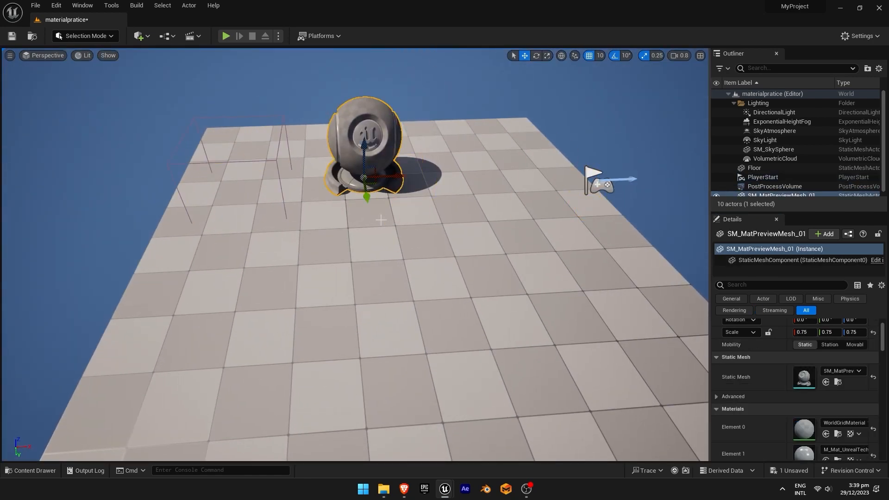
click(30, 470)
scroll(51, 401, down, 1)
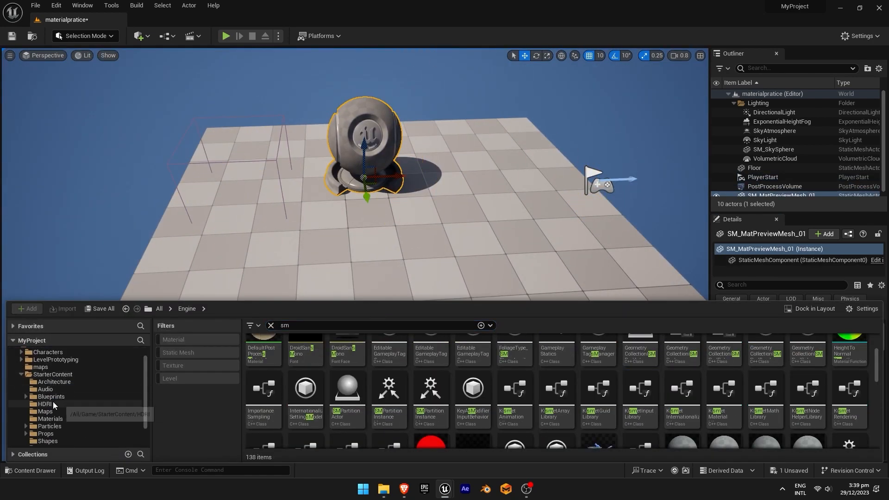
click(50, 419)
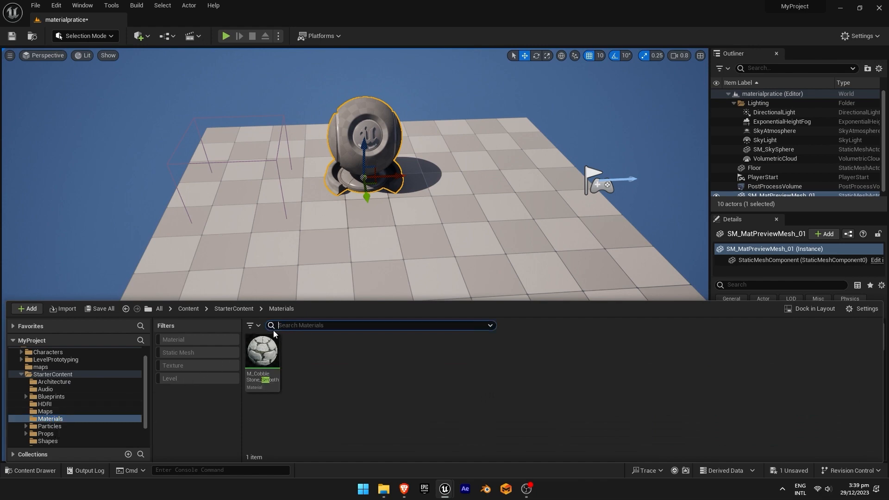
drag(429, 352, 415, 226)
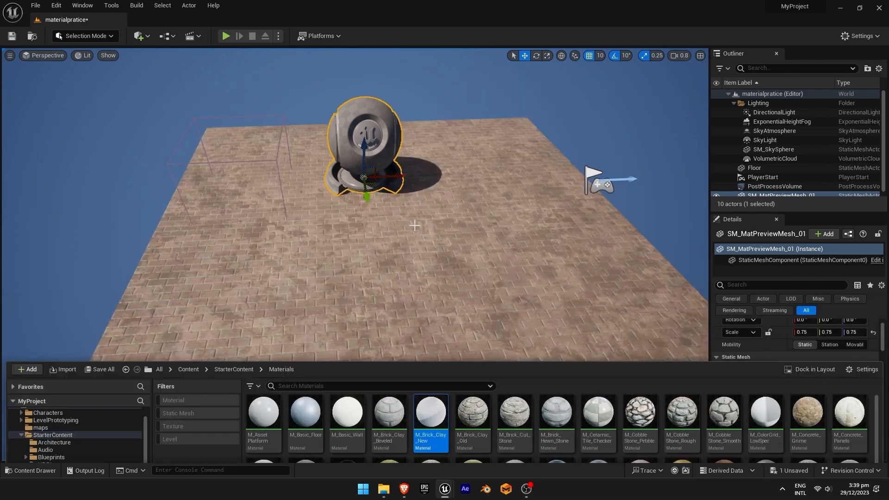
Apply the M_Metal_Burnished starter material to the body of the material preview mesh
key(w)
key(d)
right_drag(414, 225, 320, 213)
key(ctrl+space)
scroll(567, 404, down, 1)
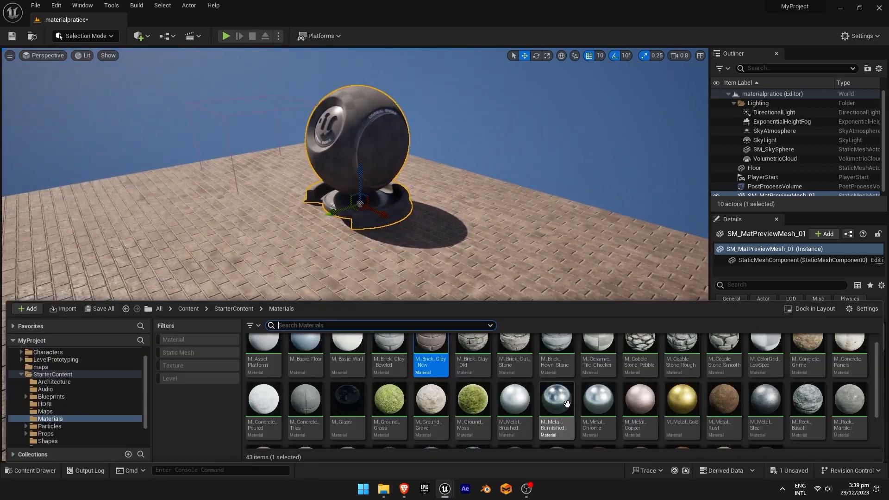
drag(568, 404, 392, 162)
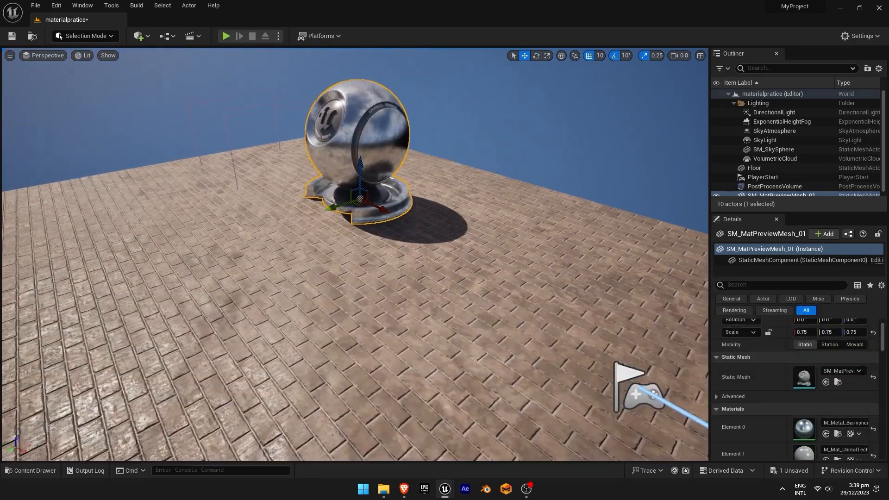
Inspect the burnished metal on the material preview mesh from close up and from several sides
key(w)
right_drag(391, 162, 463, 153)
key(s)
key(w)
key(a)
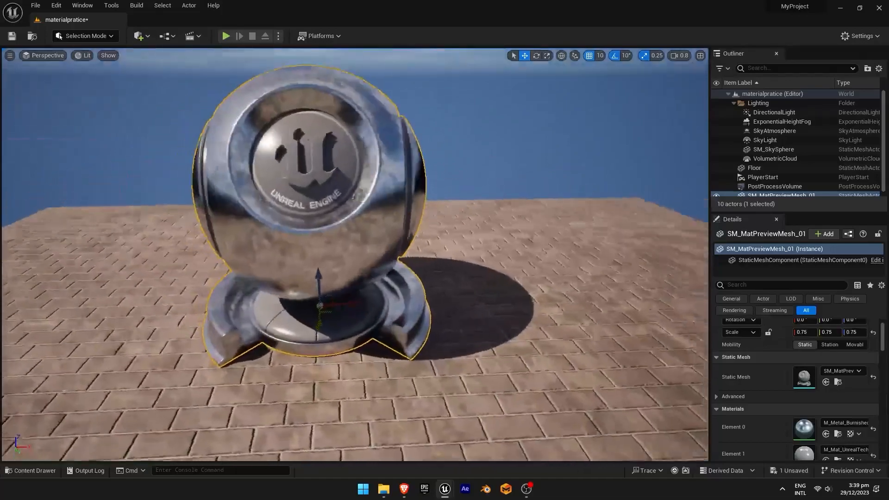
key(a)
right_drag(367, 256, 424, 268)
key(s)
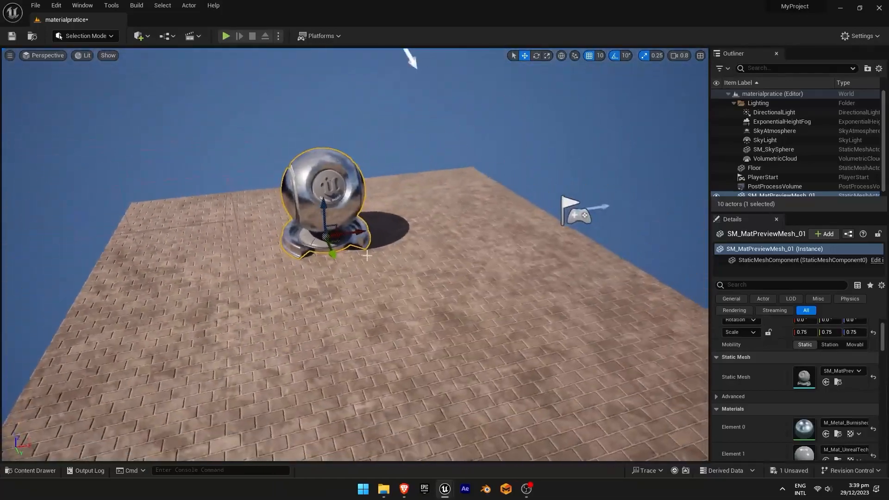
Apply the M_Ground_Grass material from the StarterContent Materials folder to the floor
key(ctrl+space)
drag(387, 402, 434, 271)
key(w)
mouse_move(434, 271)
right_down()
mouse_move(413, 259)
mouse_move(514, 250)
mouse_move(431, 274)
right_up()
key(a)
key(s)
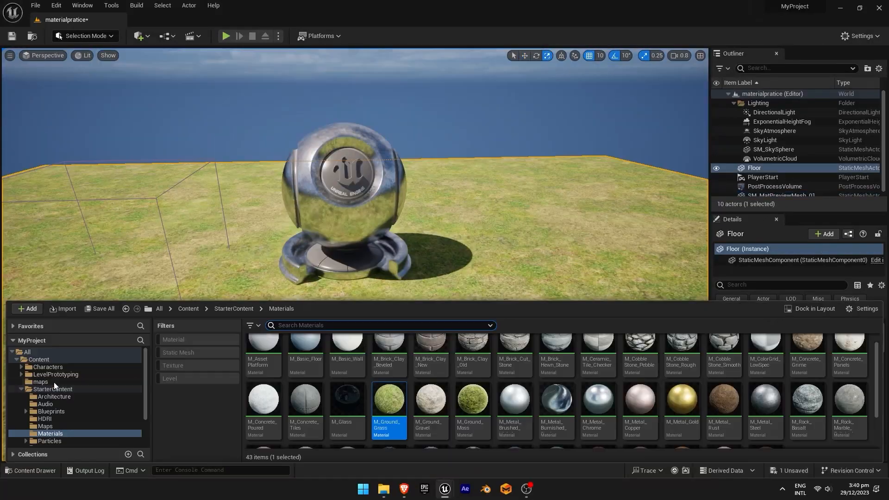
Create a new material named first-material in the maps folder
click(46, 381)
right_click(317, 377)
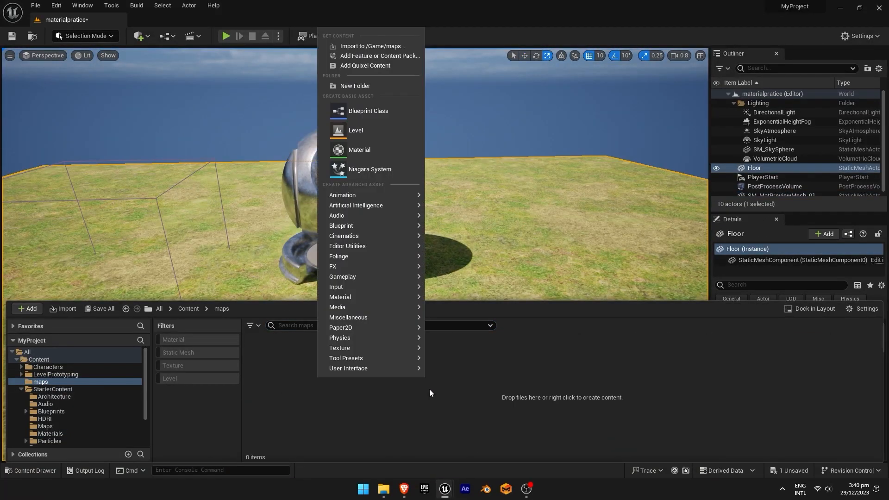
click(378, 149)
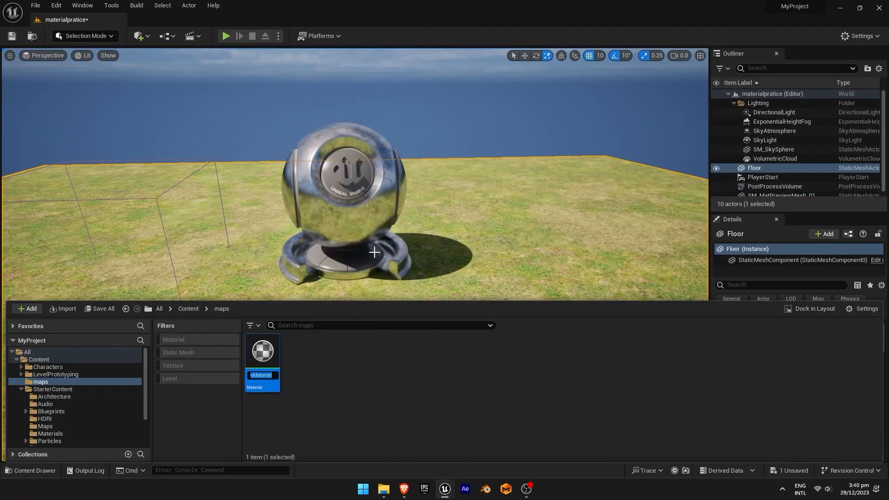
text(first-material)
key(Return)
Open first-material in the Material Editor and dock its window as a tab beside the materialpratice level
double_click(264, 354)
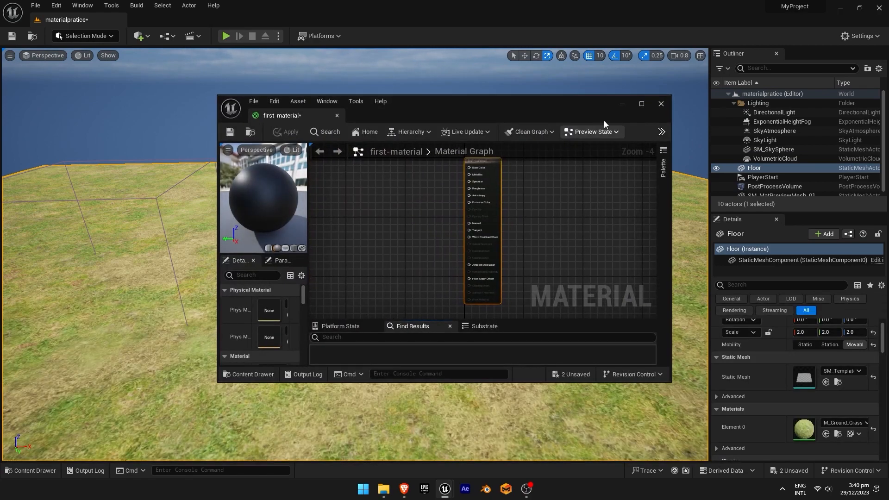
click(641, 103)
right_drag(401, 188, 466, 255)
right_drag(390, 218, 533, 257)
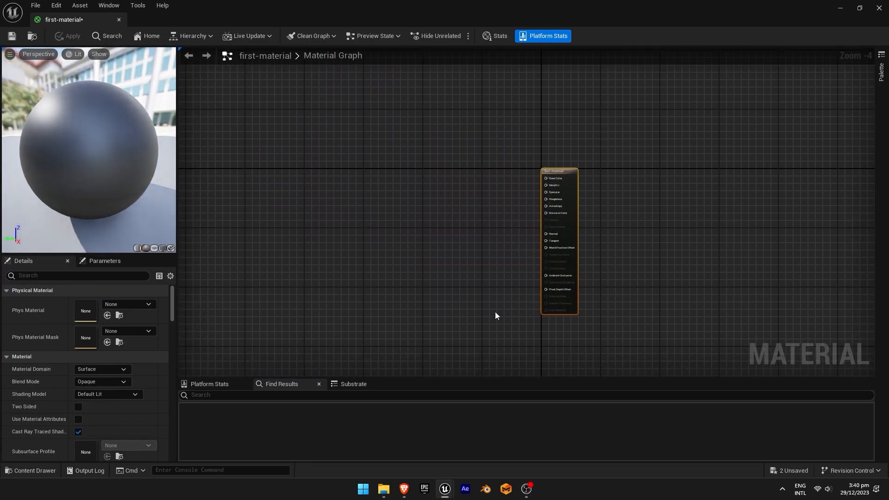
double_click(454, 14)
drag(286, 117, 159, 18)
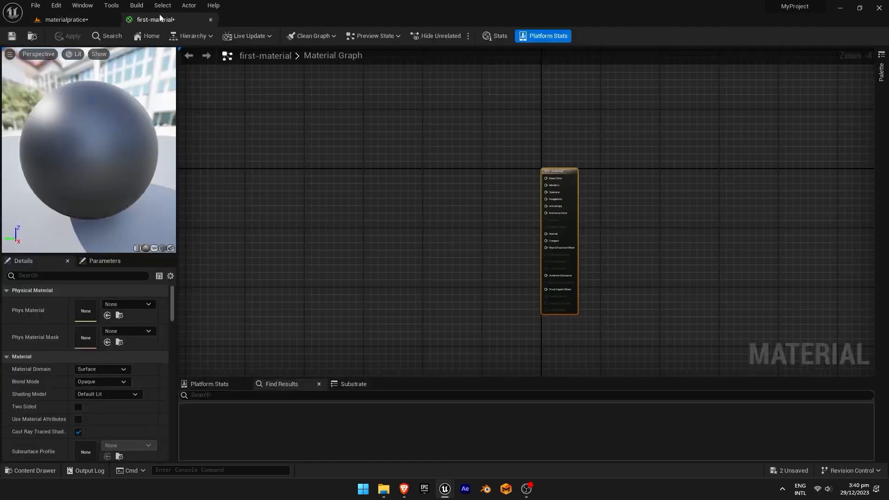
Save the materialpratice level and return to the first-material graph
click(67, 20)
click(12, 36)
click(160, 19)
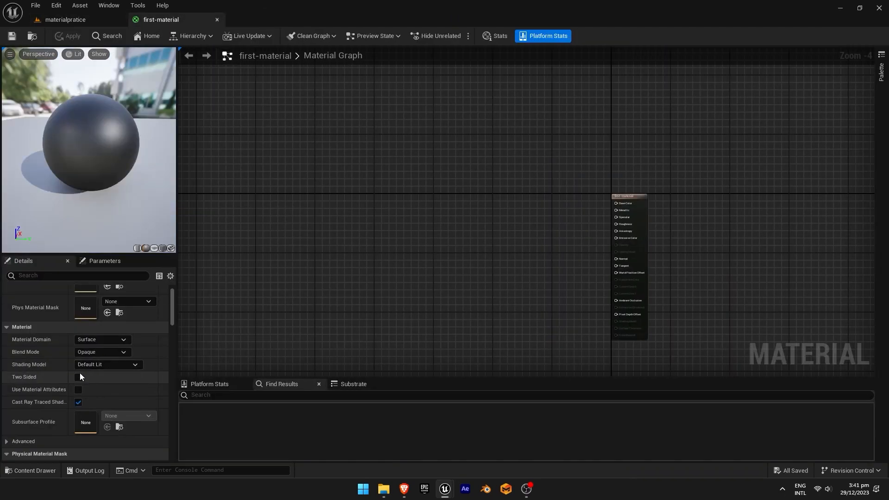
Add a Constant3Vector node from the node palette to the empty area of the first-material graph
scroll(63, 411, down, 5)
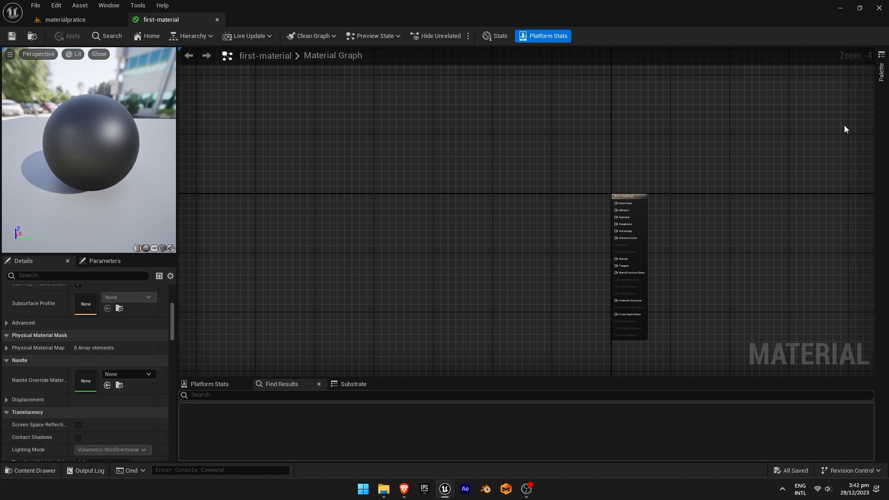
click(882, 73)
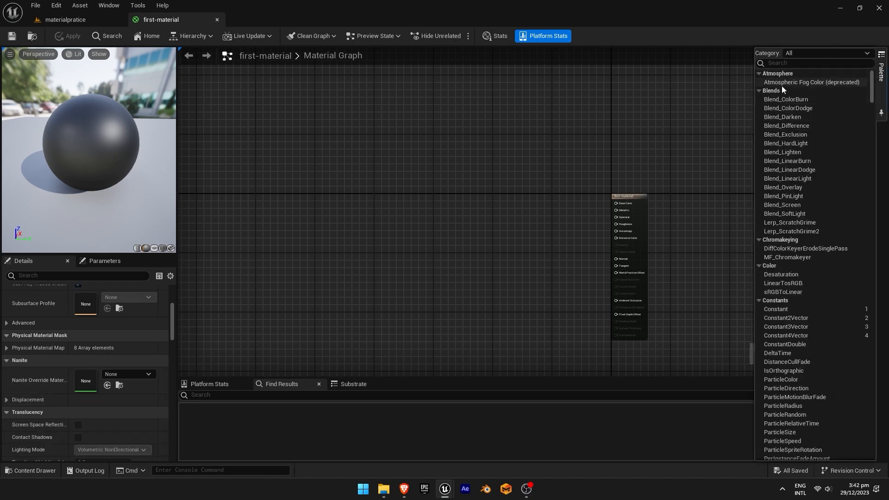
scroll(784, 243, down, 12)
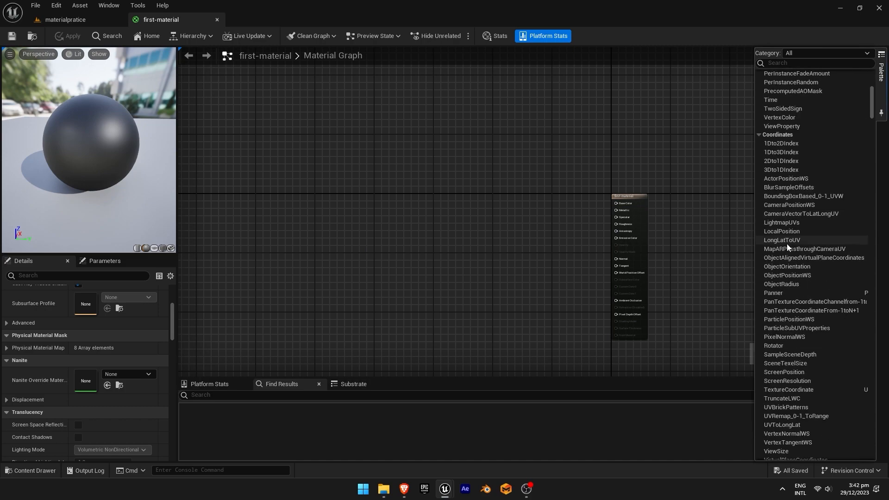
scroll(784, 234, down, 10)
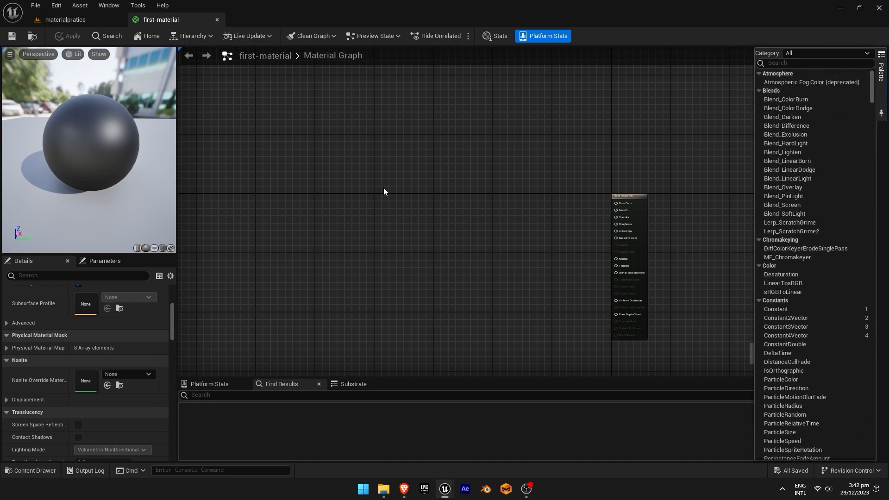
right_click(383, 194)
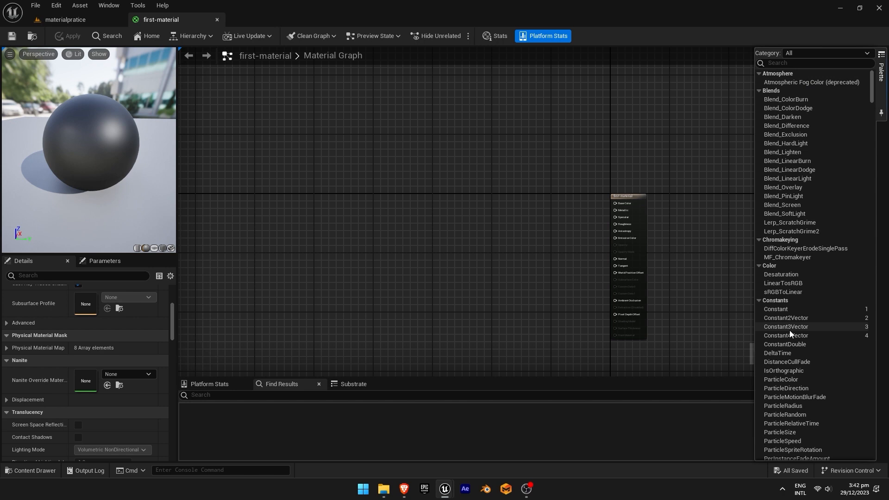
click(789, 328)
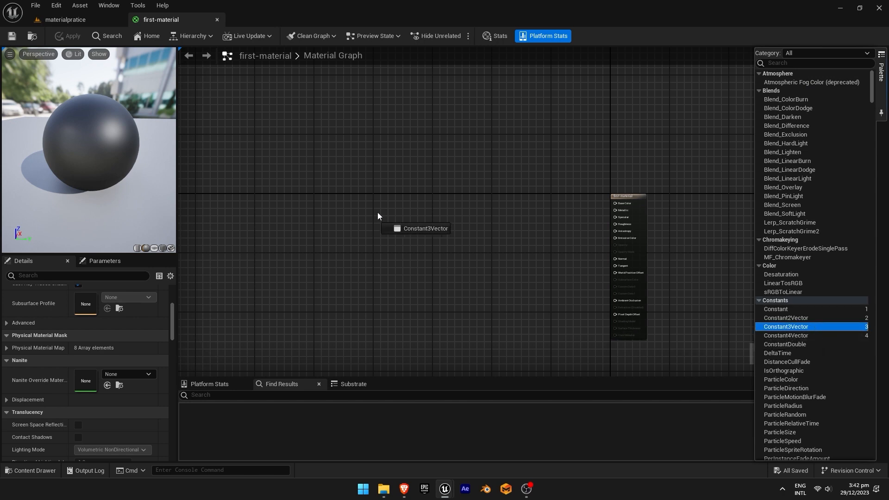
drag(377, 216, 442, 135)
Set the Constant3Vector node's colour to orange (0.948, 0.488, 0.055)
click(117, 304)
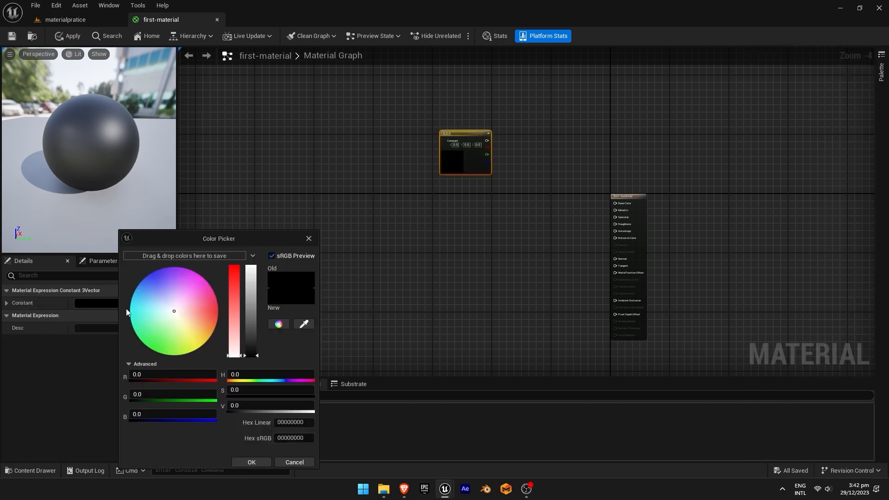
double_click(451, 163)
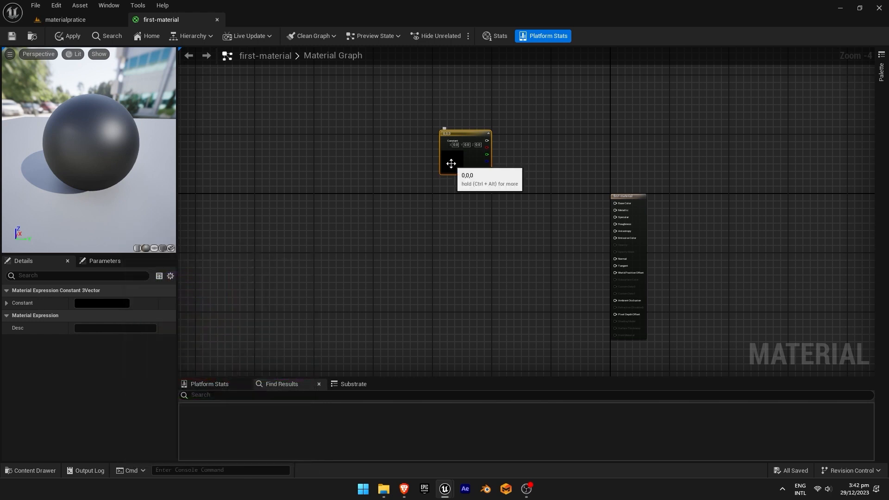
mouse_move(508, 246)
mouse_down()
mouse_move(548, 249)
mouse_move(534, 265)
mouse_move(544, 266)
mouse_up()
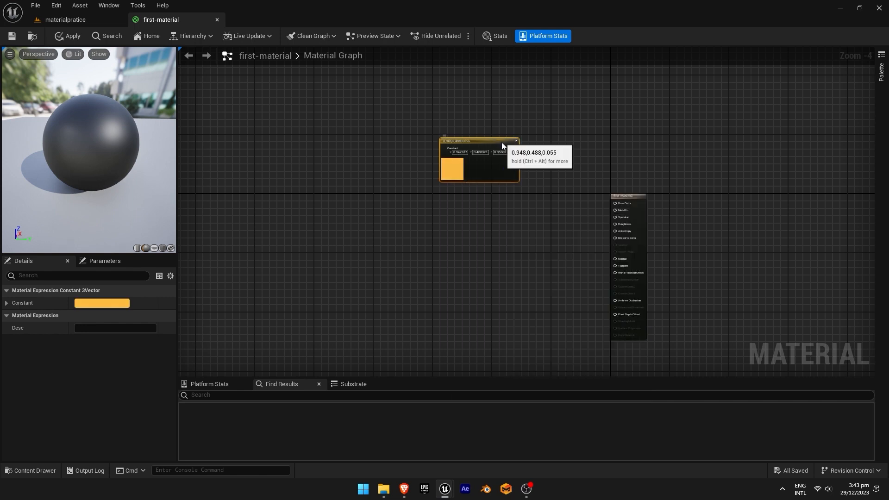
Connect the Constant3Vector output to the material's Base Color input and arrange the node beside the material node
drag(501, 142, 498, 175)
drag(511, 182, 513, 182)
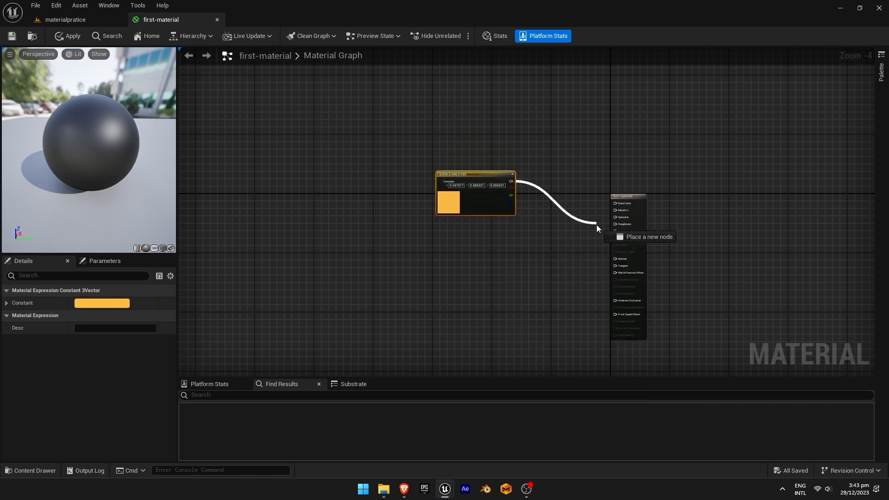
drag(617, 203, 616, 204)
right_drag(583, 229, 498, 187)
drag(456, 132, 501, 131)
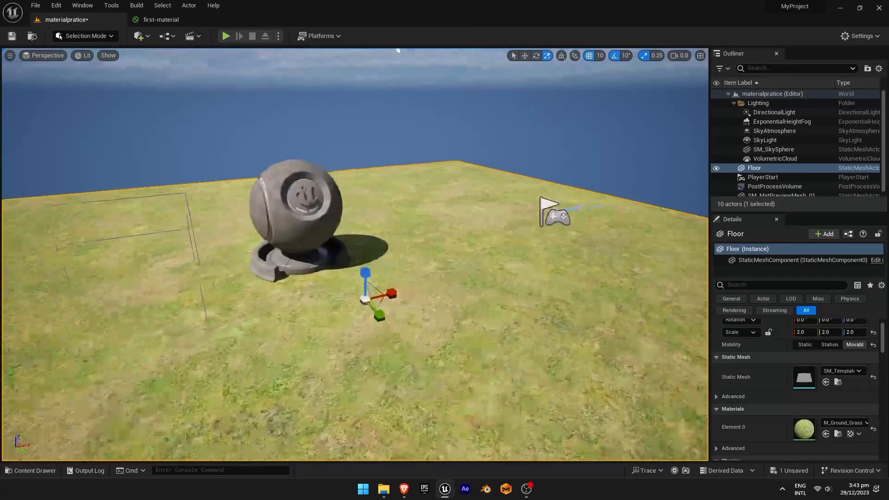
Apply the changes to first-material and check the orange colour on the preview mesh in the level
key(w)
key(d)
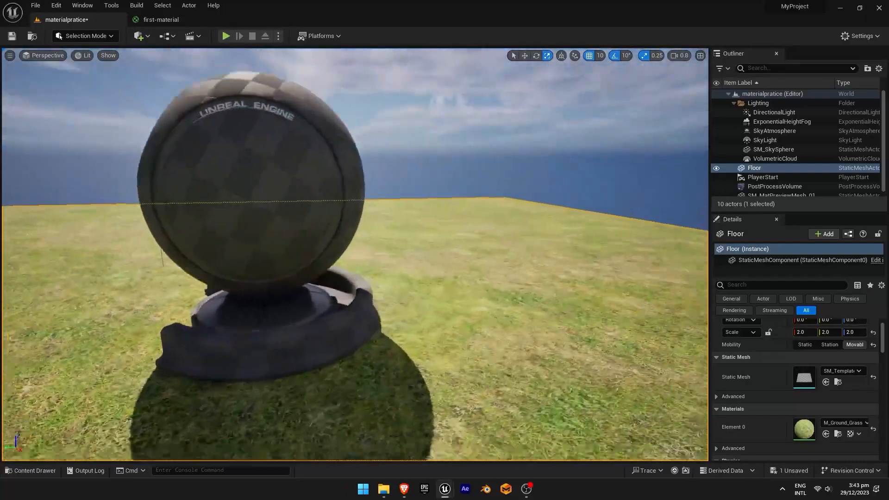
key(a)
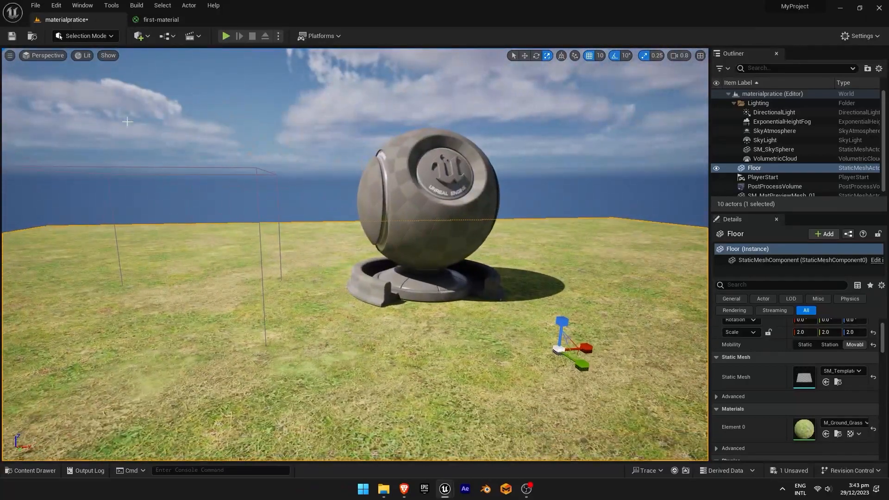
click(161, 20)
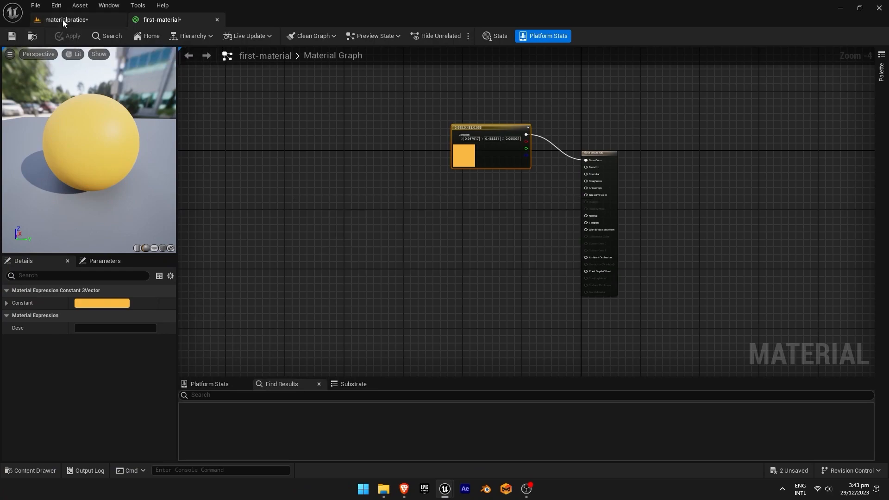
click(63, 20)
right_drag(383, 194, 341, 178)
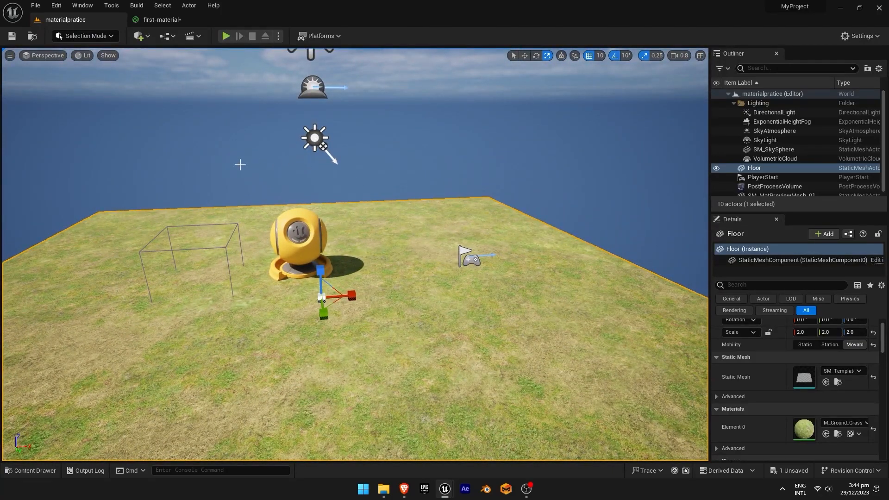
Change the Constant3Vector colour to light blue (0.272, 0.623, 0.948) and save first-material
click(169, 21)
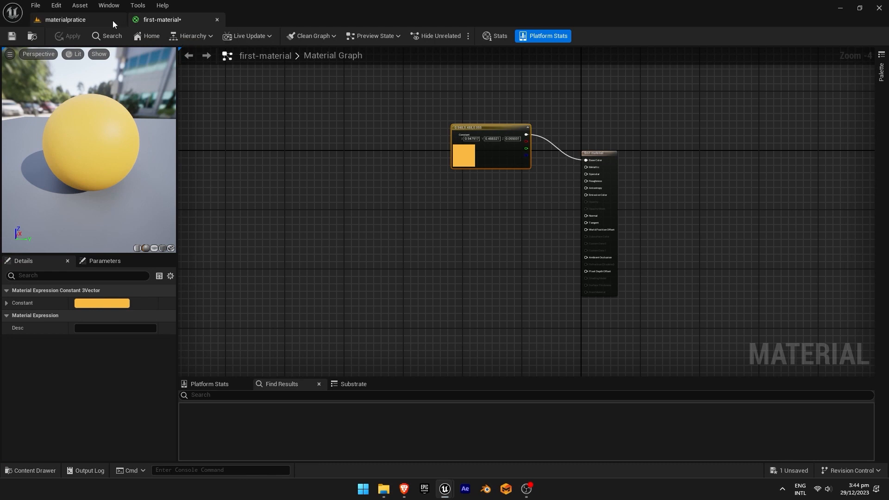
right_drag(411, 201, 313, 198)
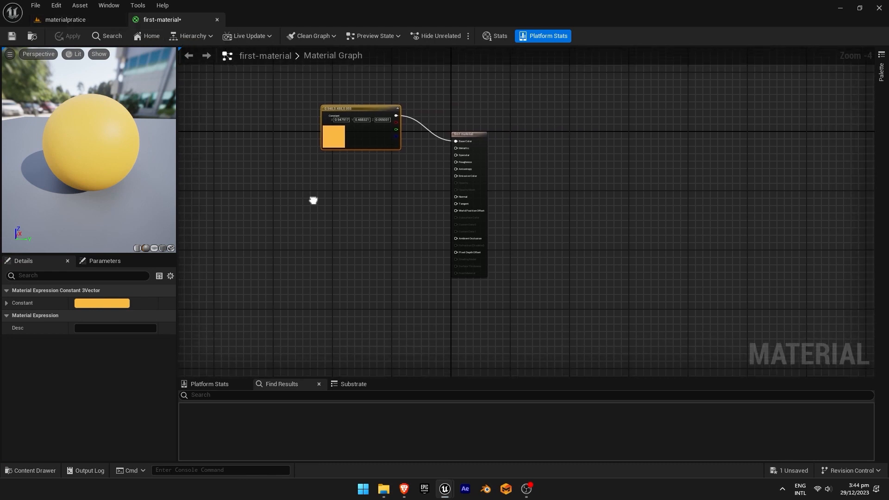
double_click(332, 128)
drag(383, 163, 366, 218)
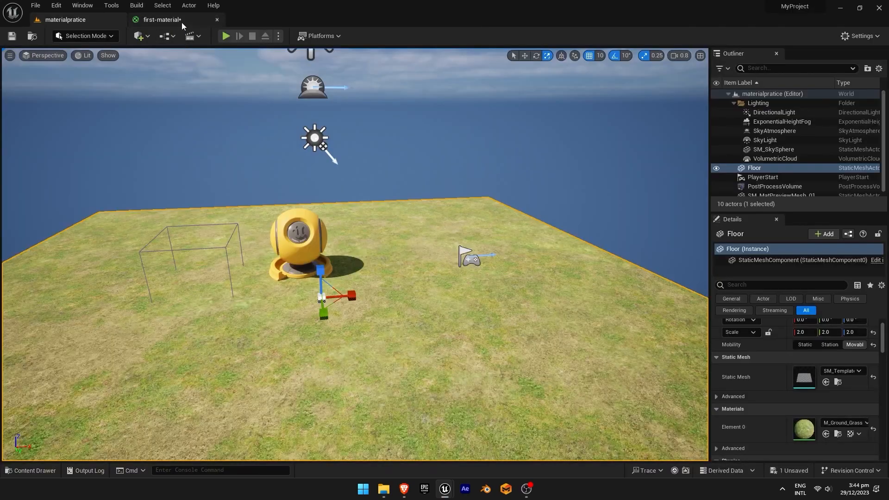
click(182, 22)
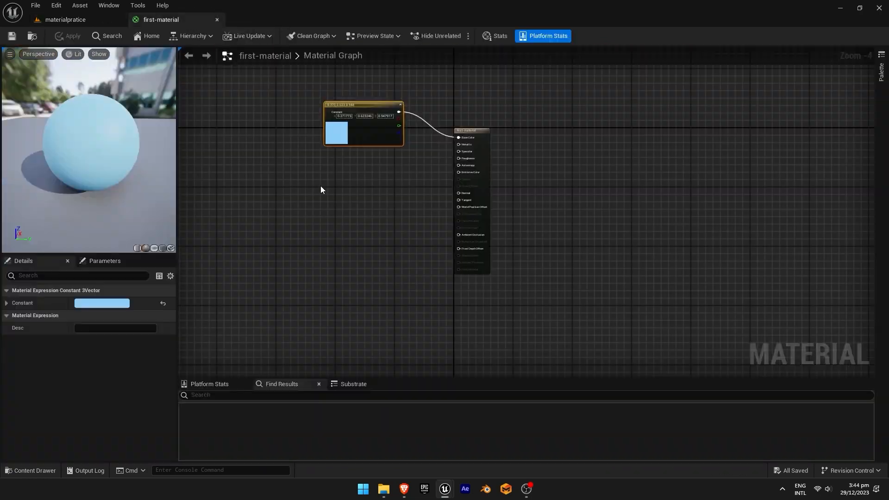
Add a Constant node below the colour node in the first-material graph and set its value to 1.0
scroll(456, 193, up, 5)
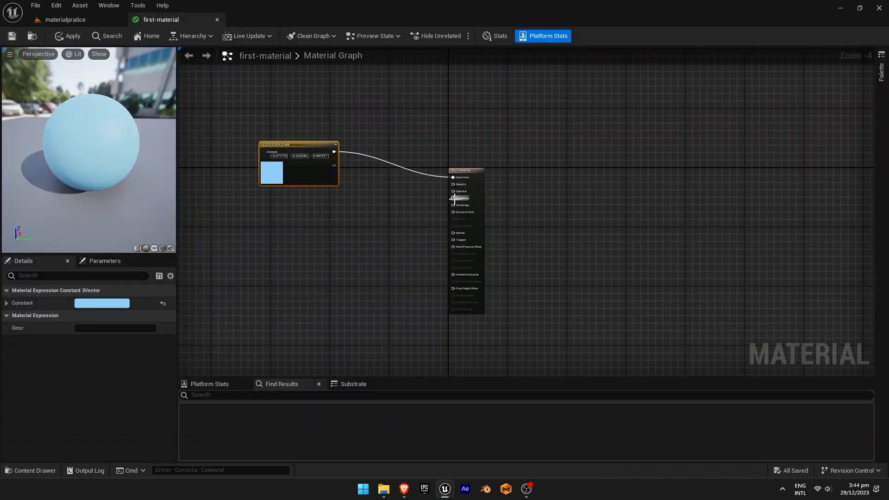
right_drag(456, 192, 645, 195)
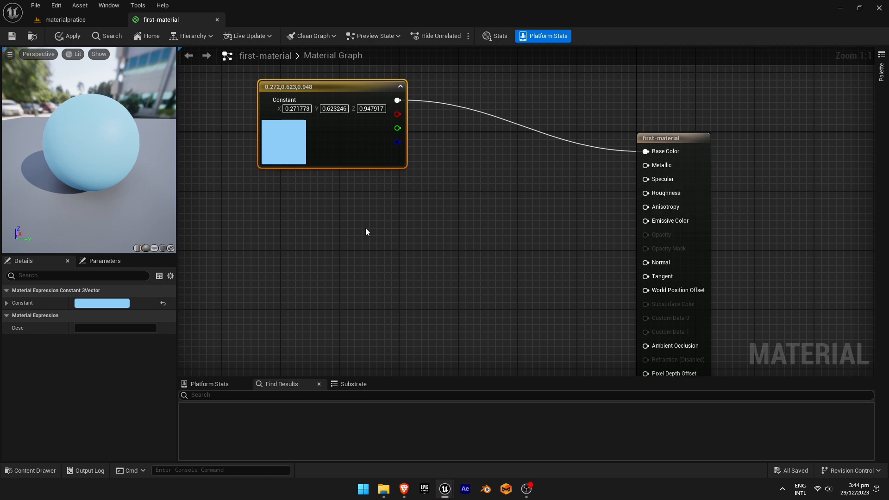
right_click(384, 227)
text(constant)
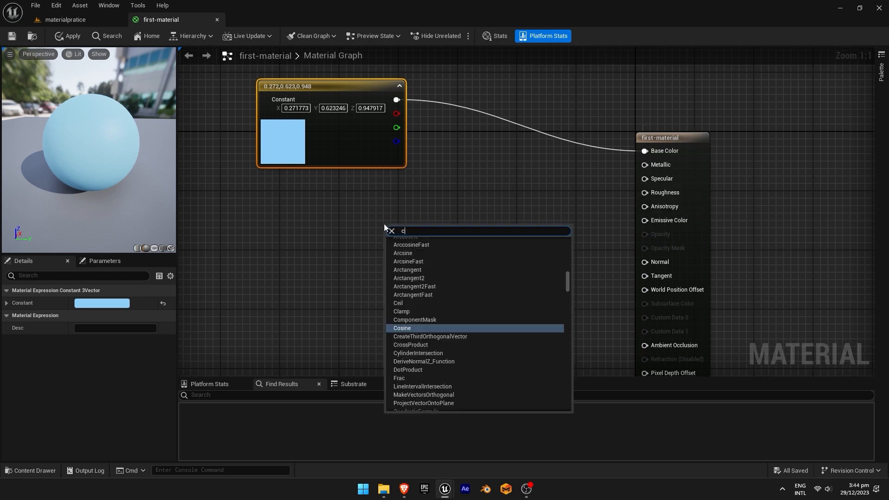
key(Return)
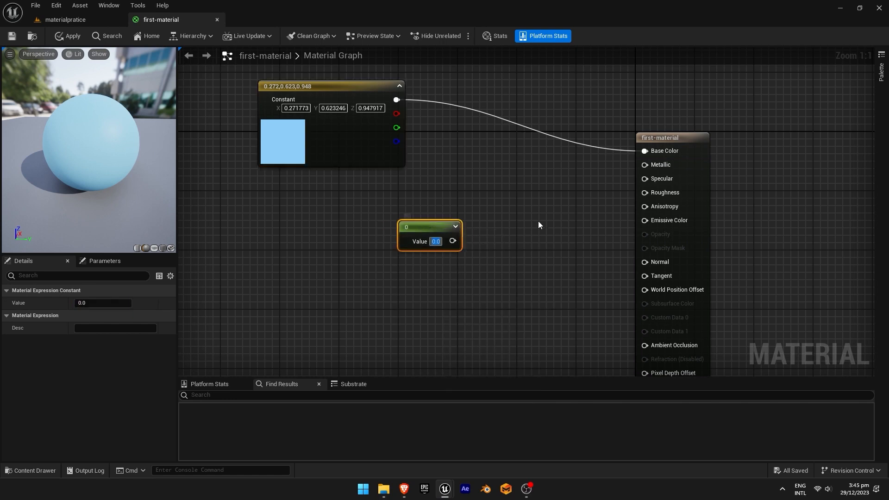
text(1)
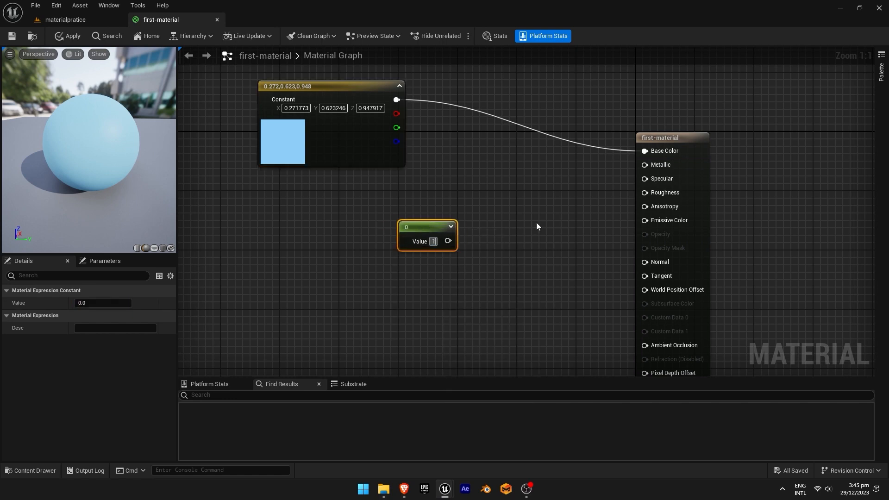
text(.0)
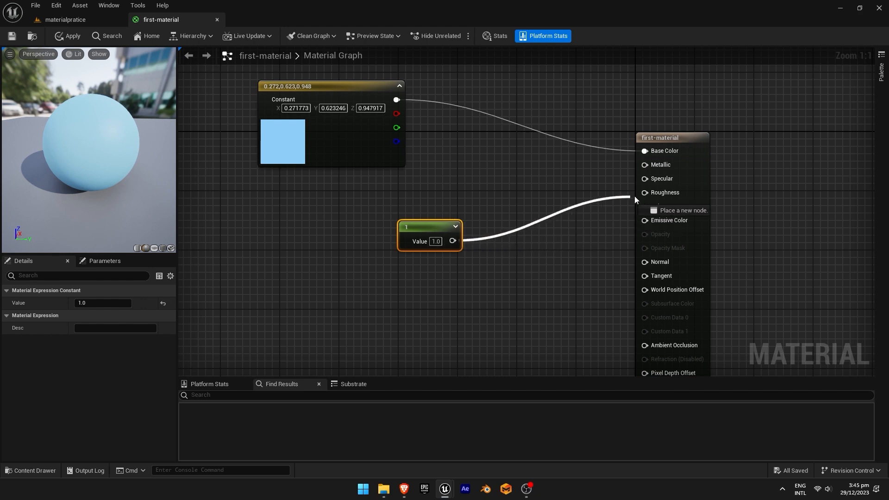
Connect the Constant node to the material's Roughness input, set its value to 0.1 and apply the changes
drag(634, 196, 644, 193)
click(437, 241)
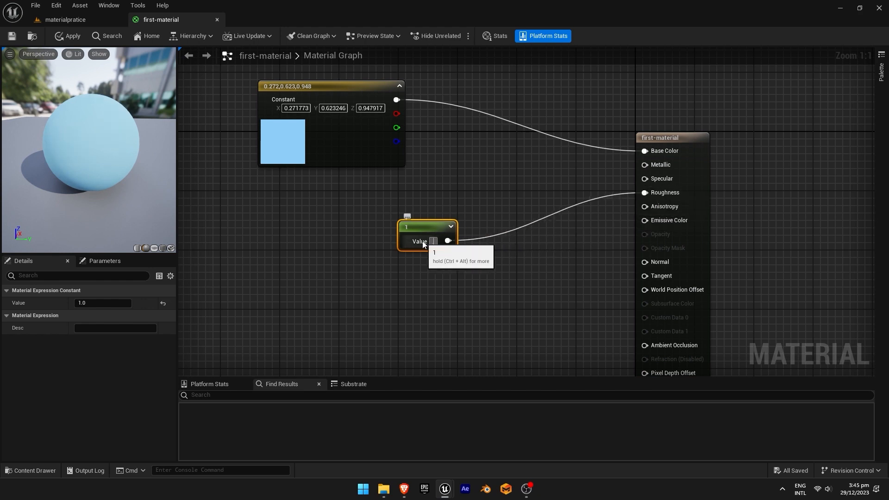
text(0.1)
key(Return)
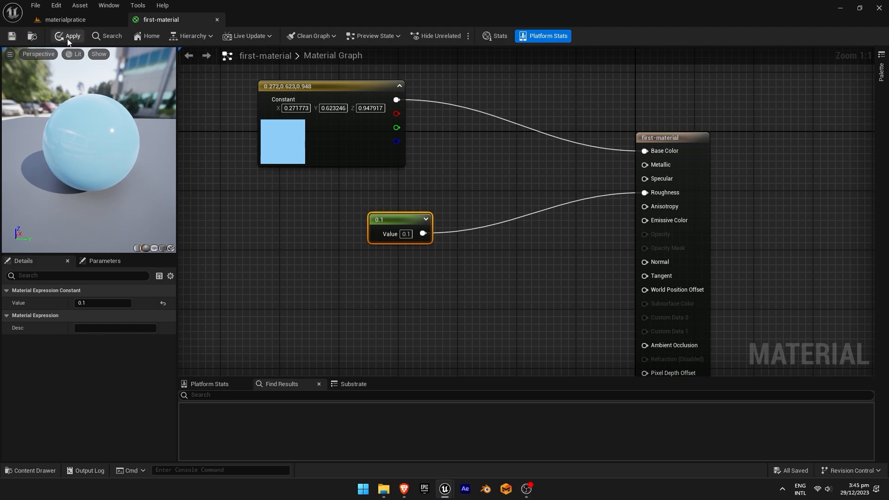
click(68, 37)
Frame the preview mesh in the materialpratice level and examine its surface reflections from several sides
click(73, 20)
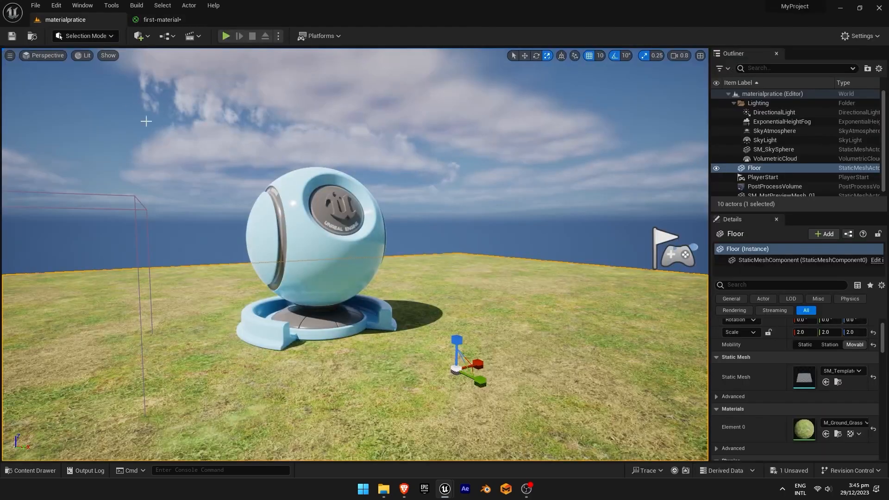
mouse_move(218, 172)
right_down()
mouse_move(216, 191)
mouse_move(176, 178)
mouse_move(79, 174)
mouse_move(222, 179)
right_up()
key(f)
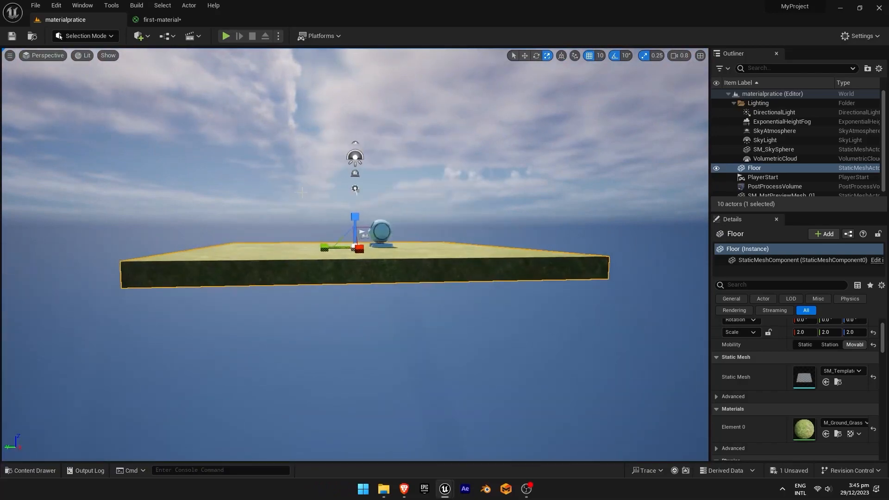
mouse_move(334, 230)
right_down()
mouse_move(340, 254)
mouse_move(361, 266)
mouse_move(350, 242)
mouse_move(375, 242)
mouse_move(333, 238)
right_up()
click(336, 230)
key(f)
middle_drag(334, 233, 299, 230)
alt+drag(335, 233, 108, 233)
key(s)
key(d)
right_drag(334, 234, 301, 230)
key(w)
key(s)
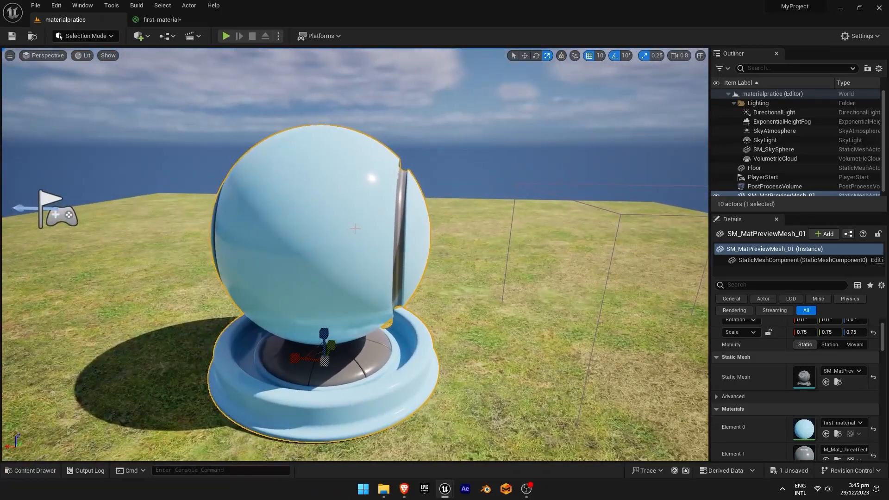
key(s)
key(a)
right_drag(355, 228, 565, 236)
key(w)
key(s)
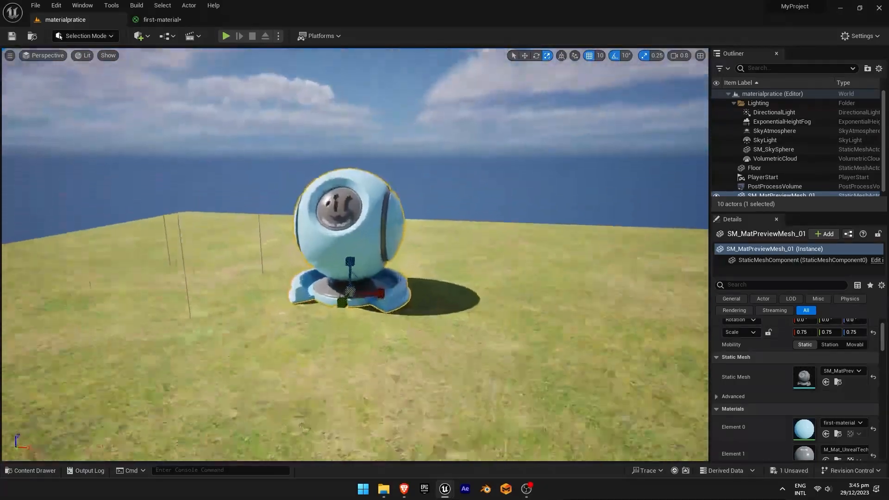
key(w)
right_drag(316, 244, 316, 258)
key(e)
Duplicate the 0.1 Constant node, connect the copy to the Metallic input and place it just above the roughness constant
click(183, 20)
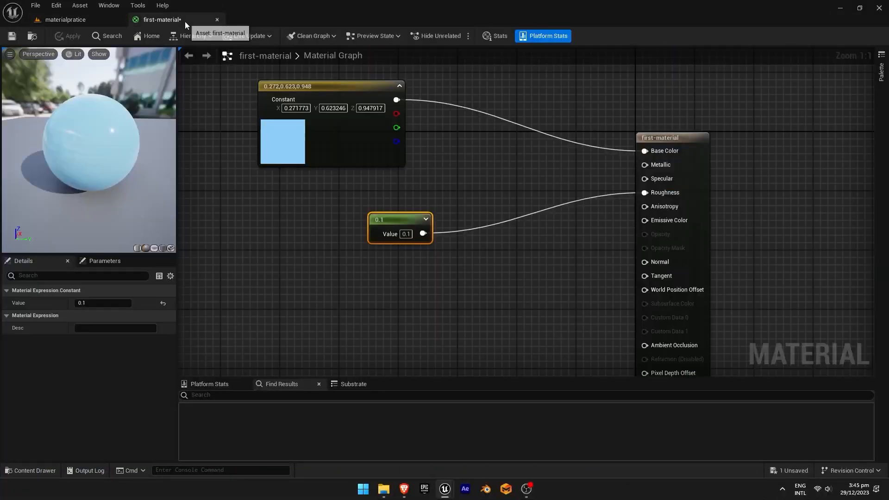
drag(384, 220, 443, 191)
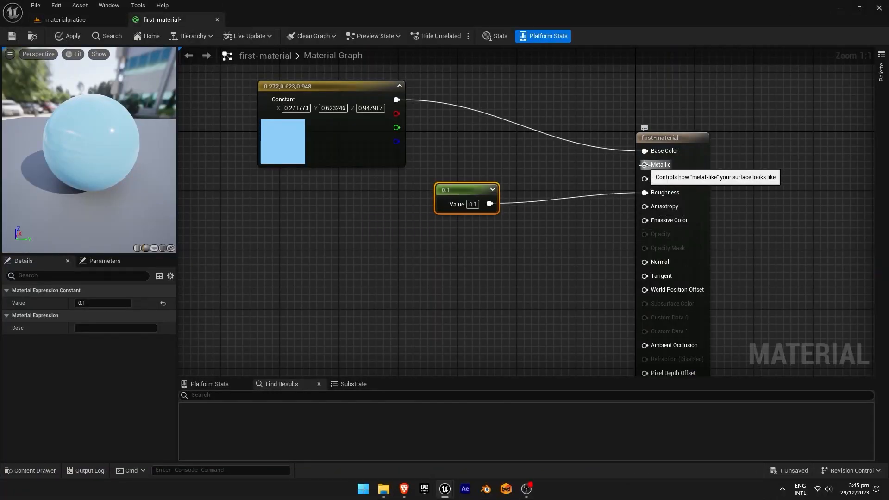
drag(455, 200, 452, 241)
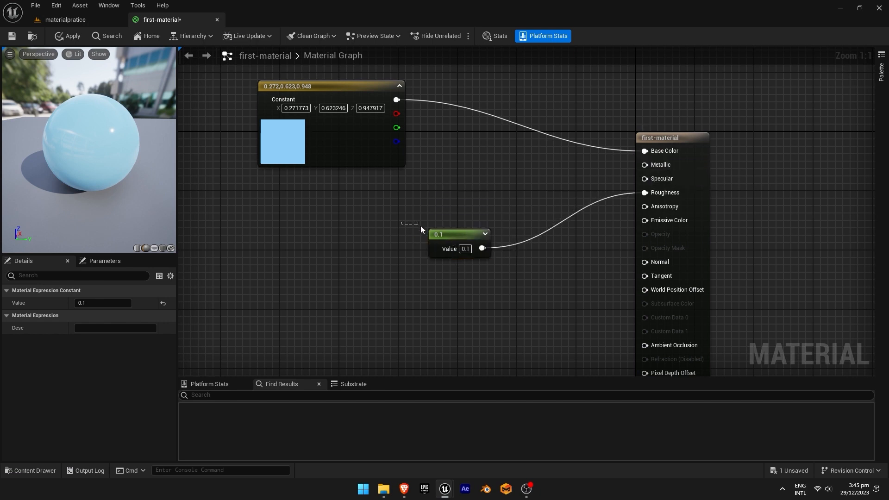
drag(486, 291, 476, 294)
key(ctrl+d)
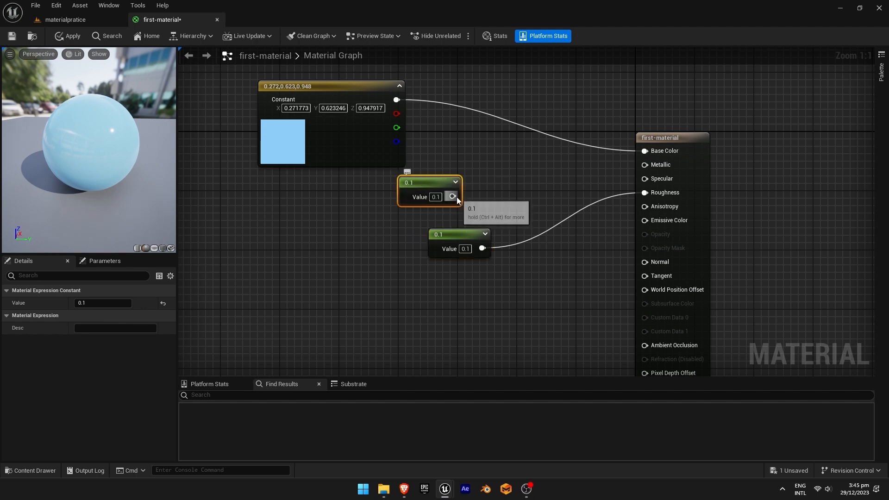
drag(454, 197, 655, 166)
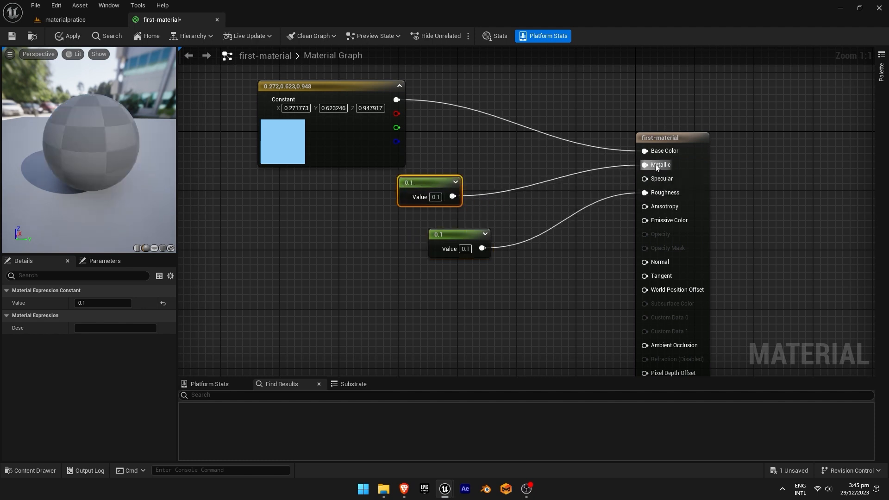
drag(424, 183, 461, 197)
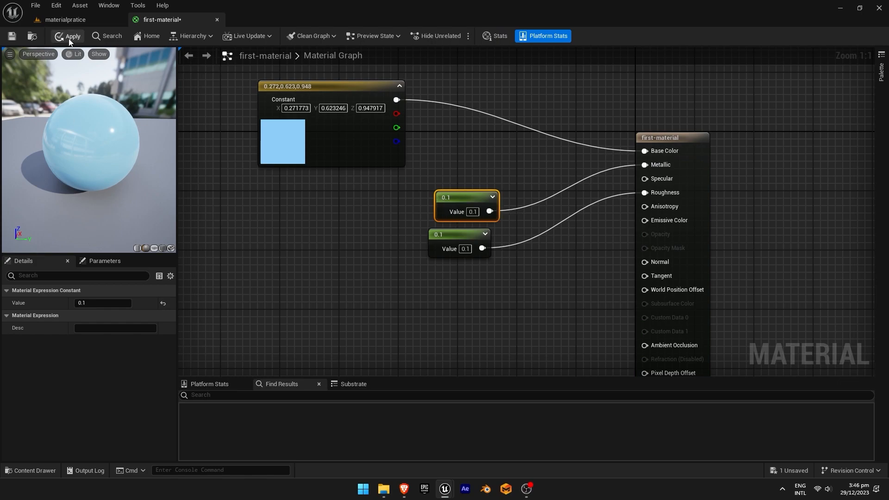
Examine the preview mesh up close in the level with the 0.1 metallic value
click(70, 20)
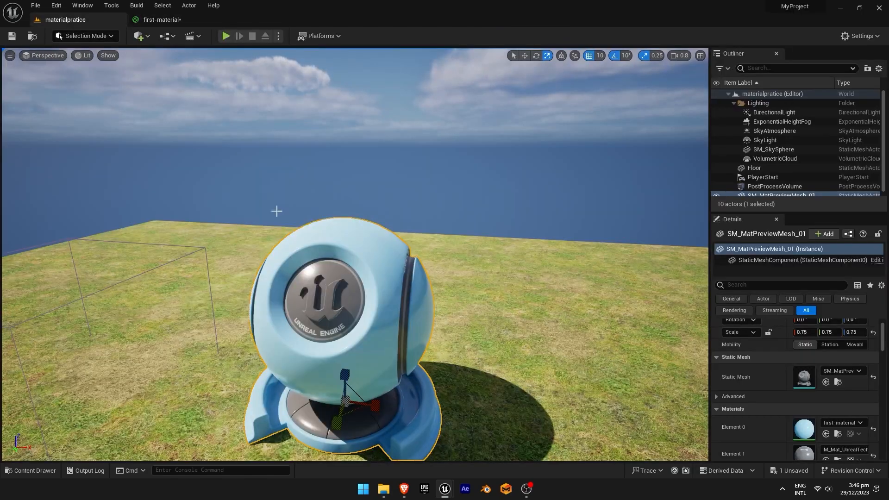
right_drag(300, 227, 180, 208)
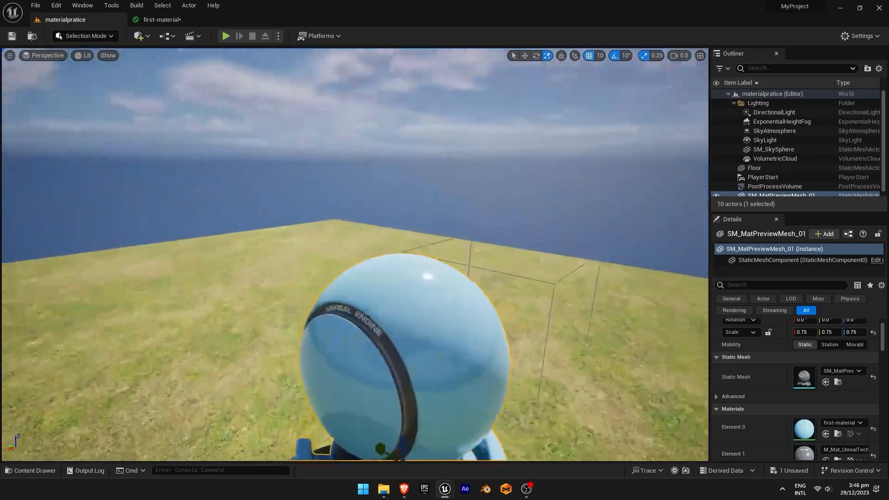
mouse_move(267, 200)
right_down()
mouse_move(297, 273)
mouse_move(289, 231)
mouse_move(267, 199)
right_up()
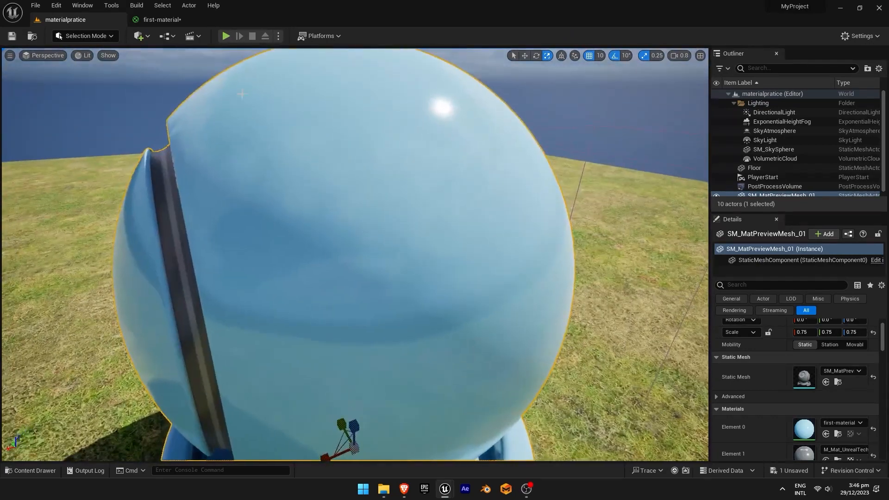
Set the Metallic constant in first-material to 1 and apply the change
click(160, 20)
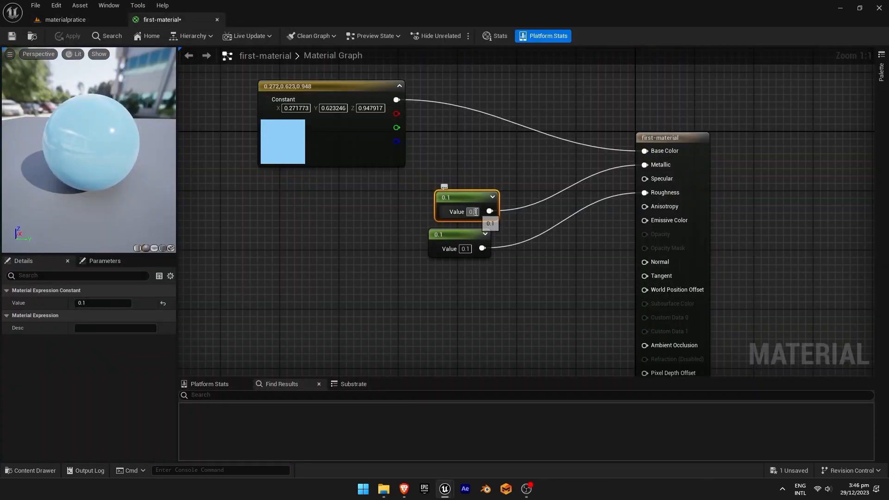
text(1)
key(Return)
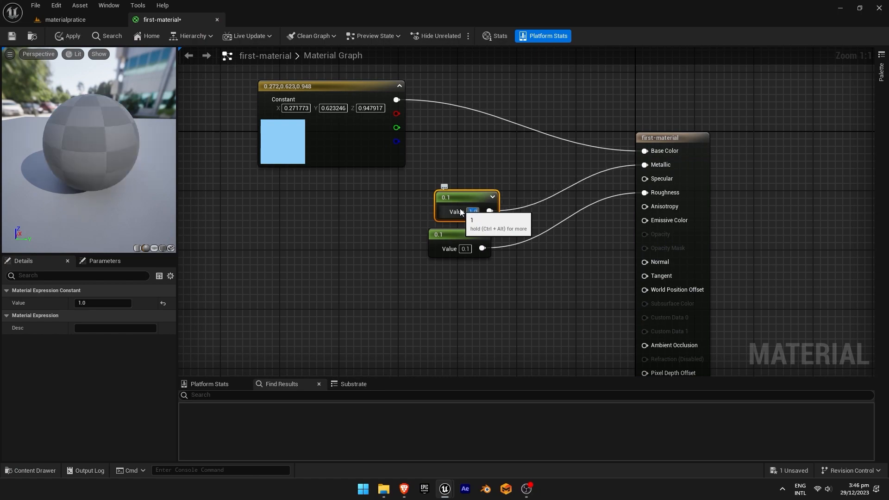
click(71, 35)
Examine the metallic reflections of the sky and grass on the preview mesh in the level
click(79, 22)
key(s)
right_drag(230, 155, 259, 177)
key(a)
key(w)
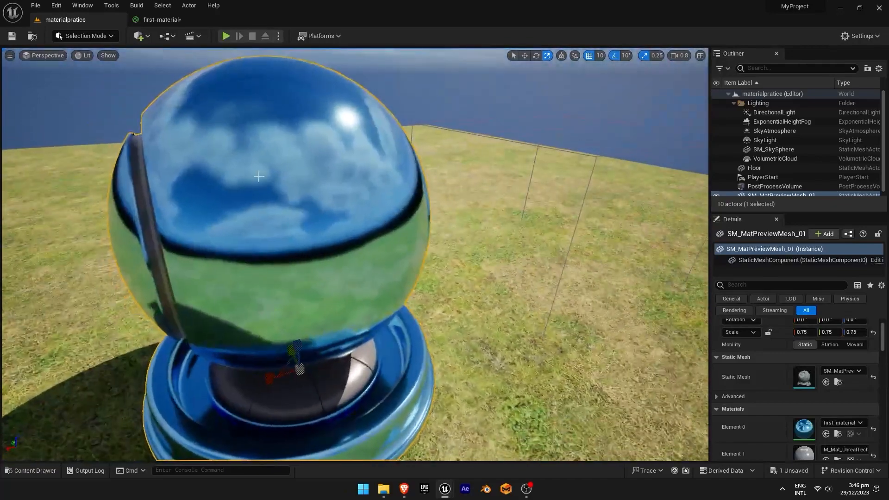
Change the Constant3Vector base colour of first-material to yellow (0.948, 0.812, 0.057)
click(159, 20)
click(292, 152)
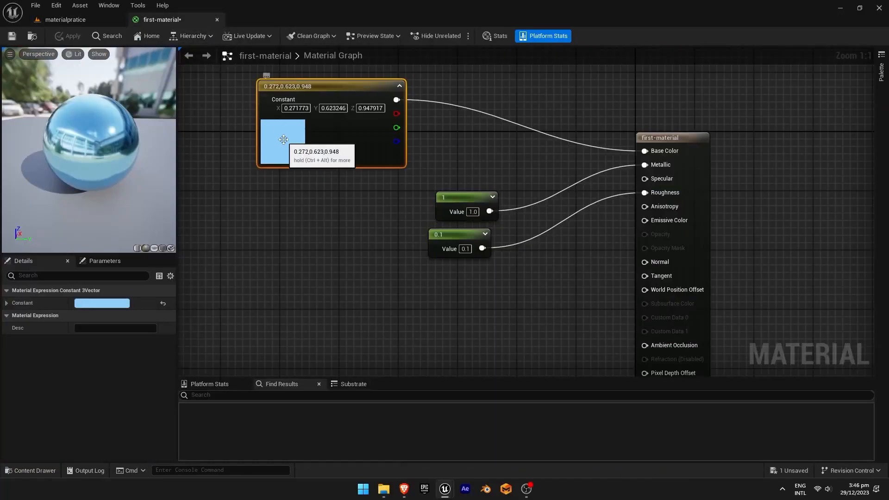
double_click(292, 152)
mouse_move(336, 217)
mouse_down()
mouse_move(365, 228)
mouse_move(365, 253)
mouse_up()
click(417, 372)
Examine the yellow metallic preview mesh in the level from different distances and angles
click(67, 20)
key(s)
right_drag(107, 96, 345, 89)
key(a)
key(w)
key(a)
key(s)
key(s)
key(a)
key(w)
key(s)
key(s)
key(a)
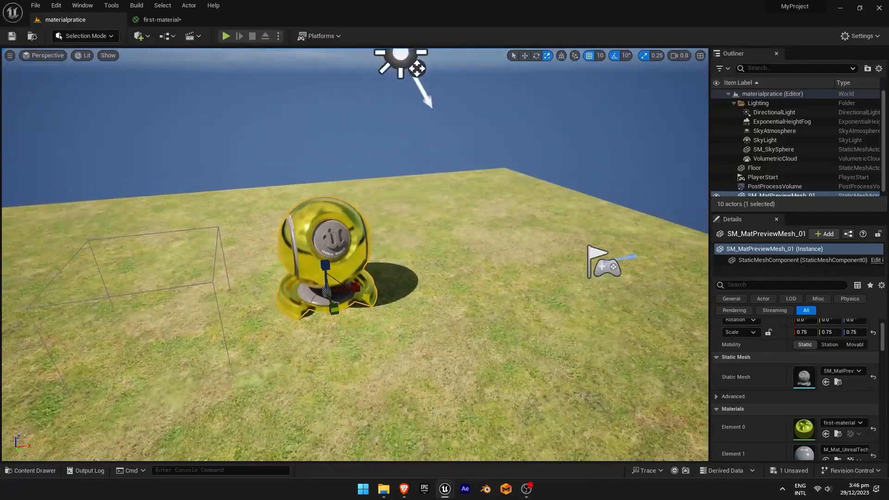
key(s)
right_drag(195, 164, 91, 175)
key(d)
key(w)
key(w)
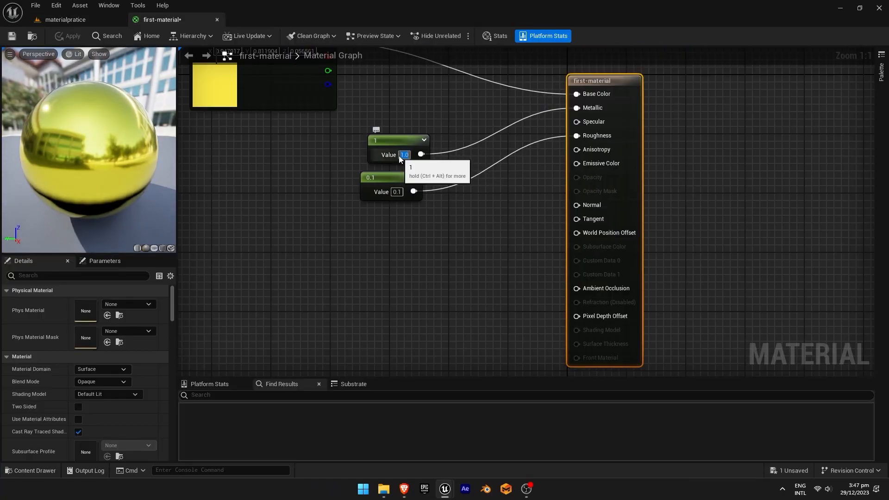
Set the Metallic constant of first-material to 0 and its Roughness constant to 1
text(0)
key(Return)
click(60, 36)
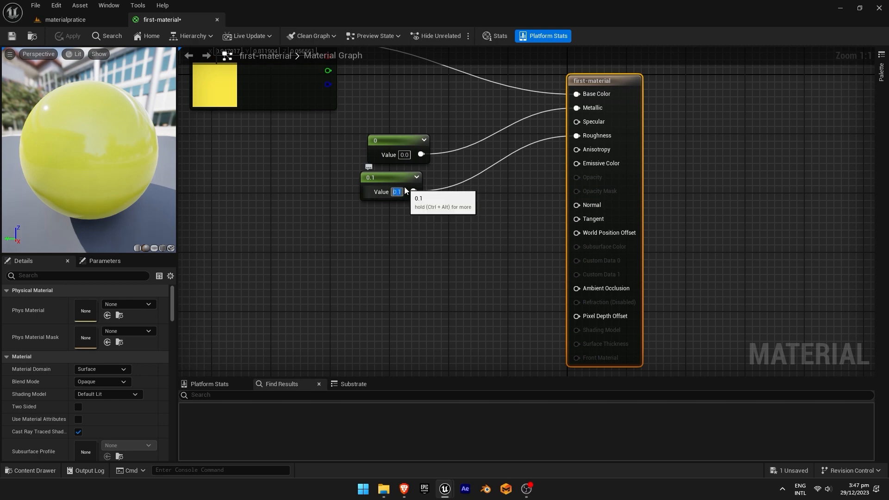
text(1)
key(Return)
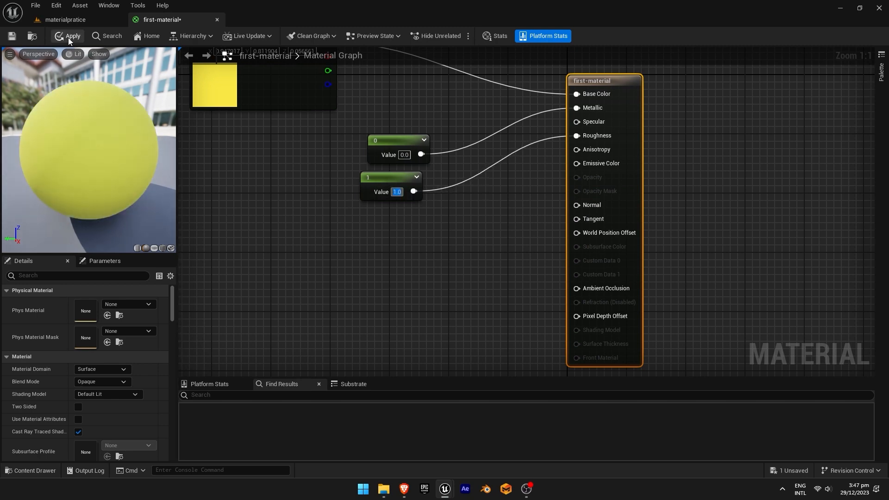
Apply the changes to first-material and check the non-metallic, fully rough surface on the preview mesh in the level
click(68, 37)
click(73, 20)
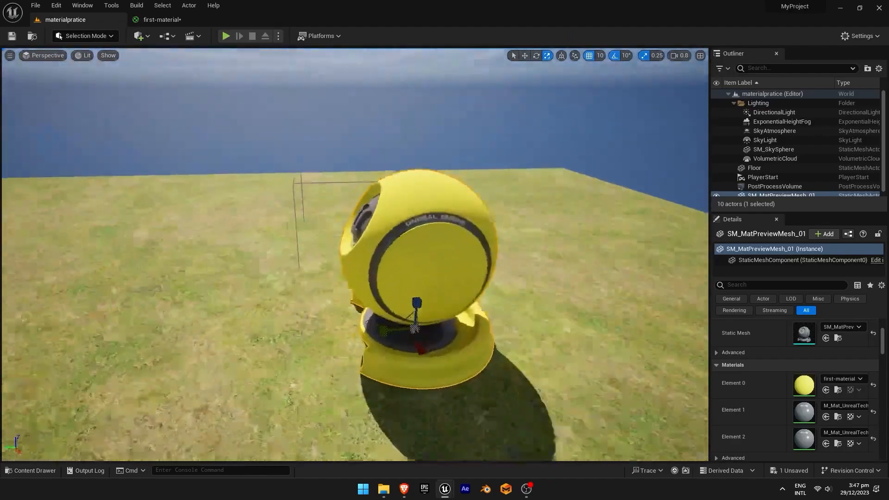
mouse_move(354, 254)
right_down()
mouse_move(296, 252)
mouse_move(366, 246)
right_up()
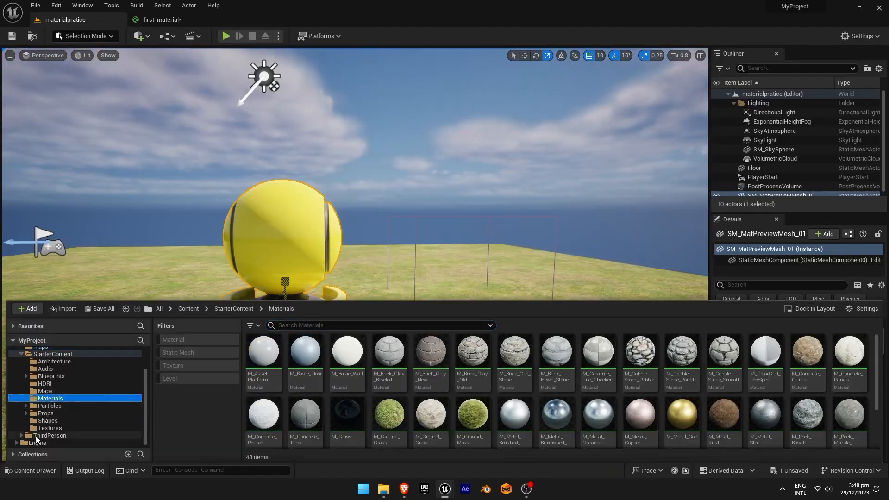
Add the T_Perlin_Noise_M texture from the StarterContent Textures folder to the first-material graph as a Texture Sample below the colour node
click(49, 428)
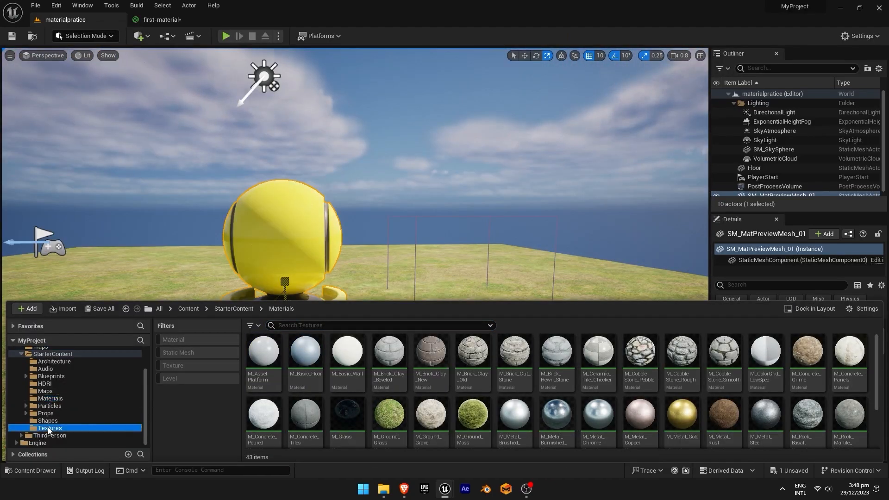
scroll(531, 378, down, 1)
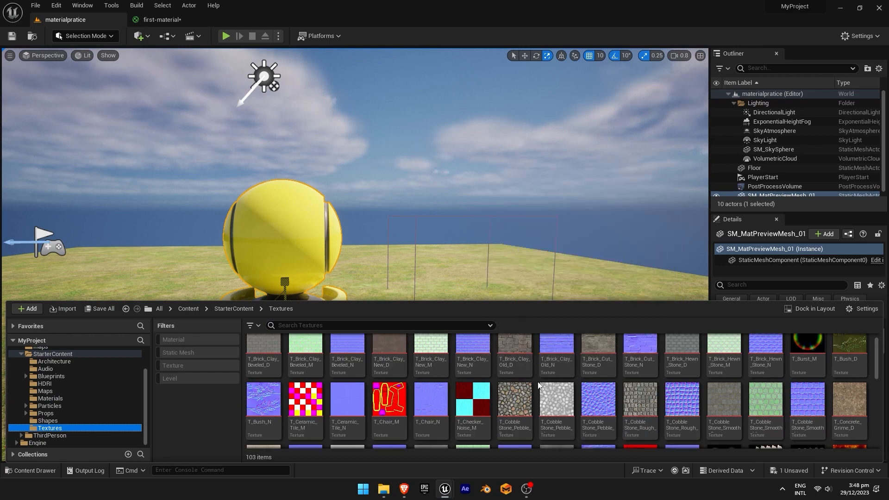
scroll(531, 378, down, 3)
click(180, 15)
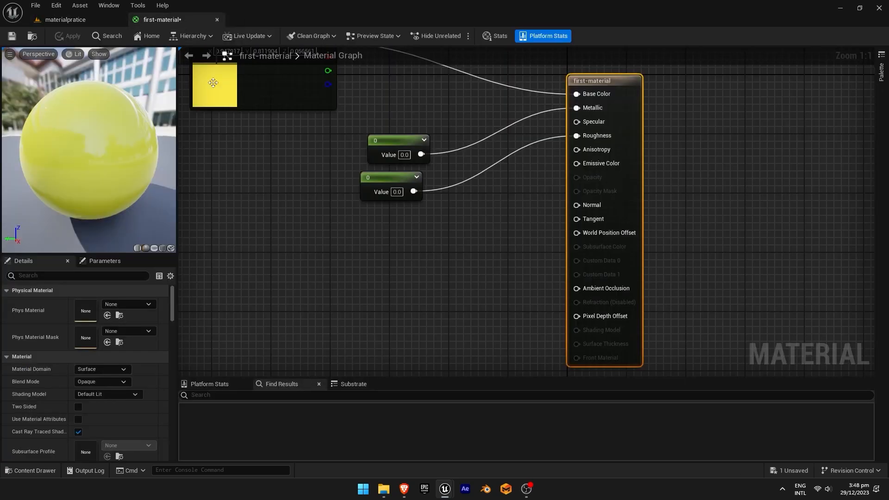
key(ctrl+space)
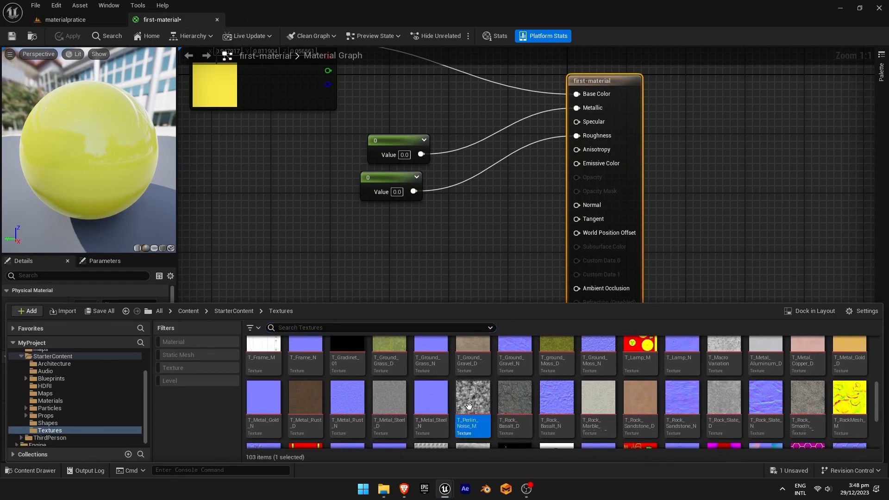
drag(473, 398, 288, 237)
key(Home)
key(ctrl+space)
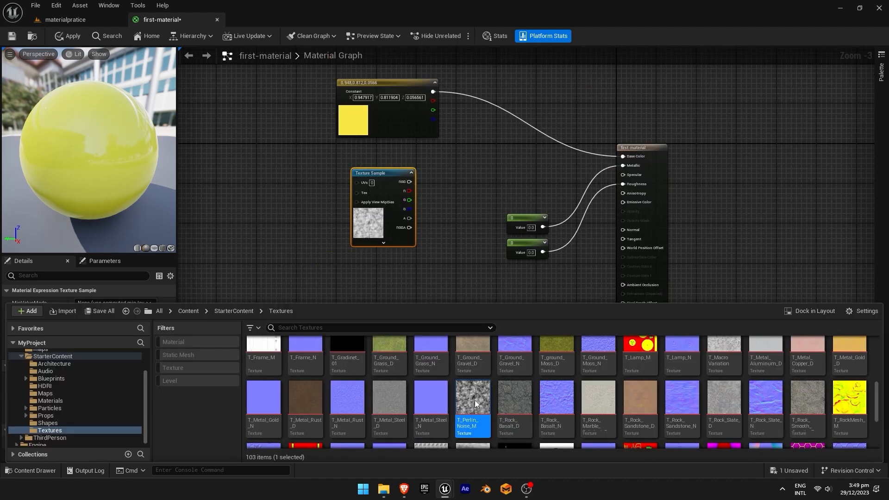
Open T_Perlin_Noise_M, inspect its individual colour and alpha channels, and close the texture window
double_click(474, 399)
click(376, 134)
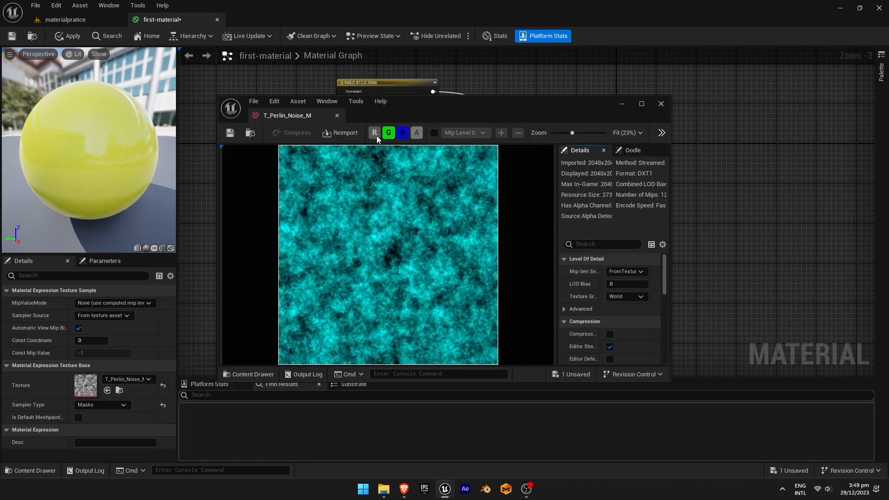
click(389, 133)
click(415, 134)
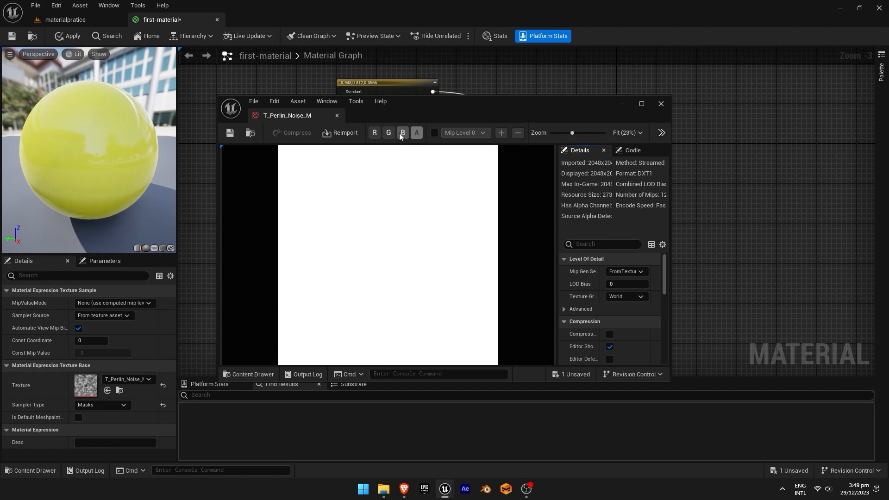
click(415, 133)
click(661, 104)
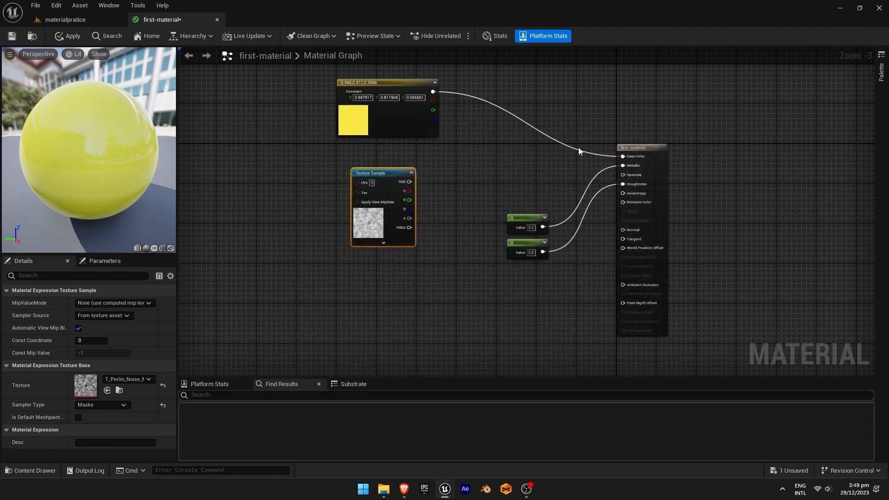
Connect the Texture Sample's RGB output to the material's Roughness input in place of the constant
drag(409, 182, 425, 190)
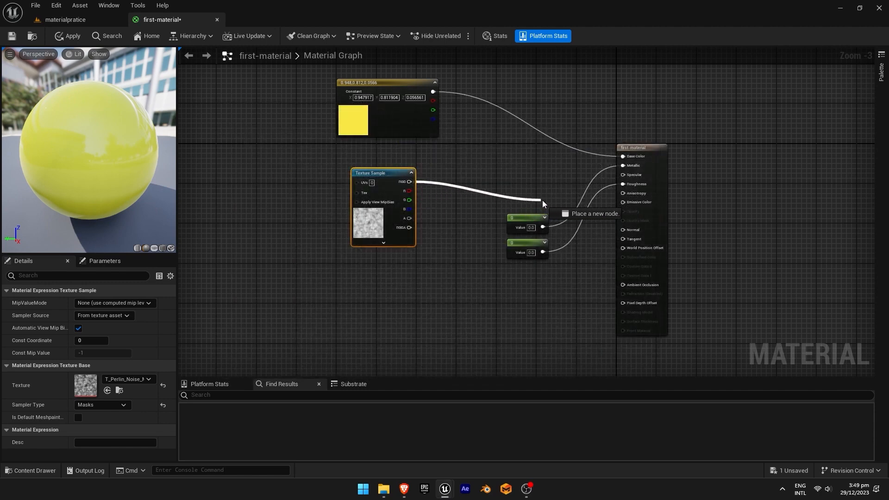
drag(542, 200, 624, 184)
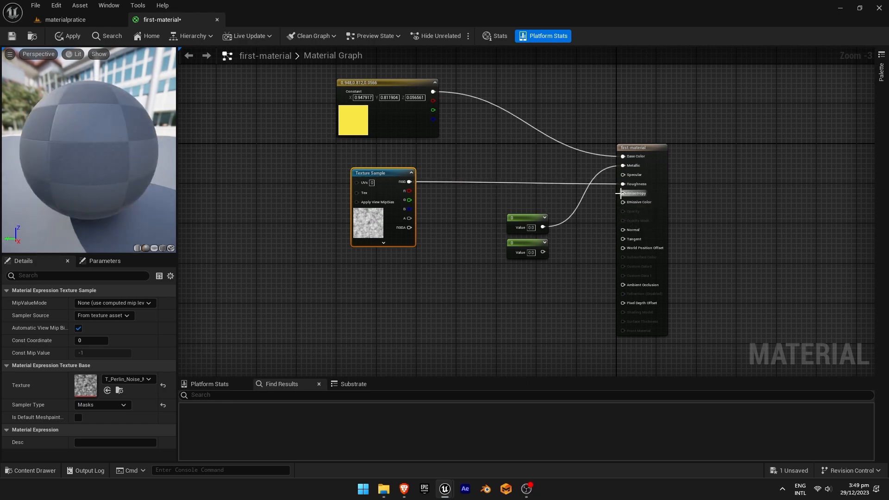
Remove the unconnected constant, apply first-material and check the noise-driven roughness on the preview mesh under a changed sun angle
click(235, 155)
click(69, 36)
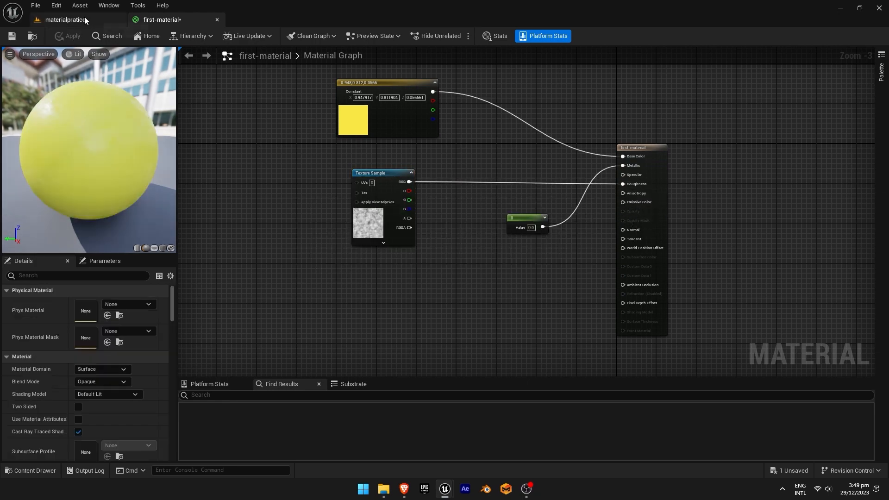
click(85, 19)
key(w)
right_drag(262, 193, 287, 247)
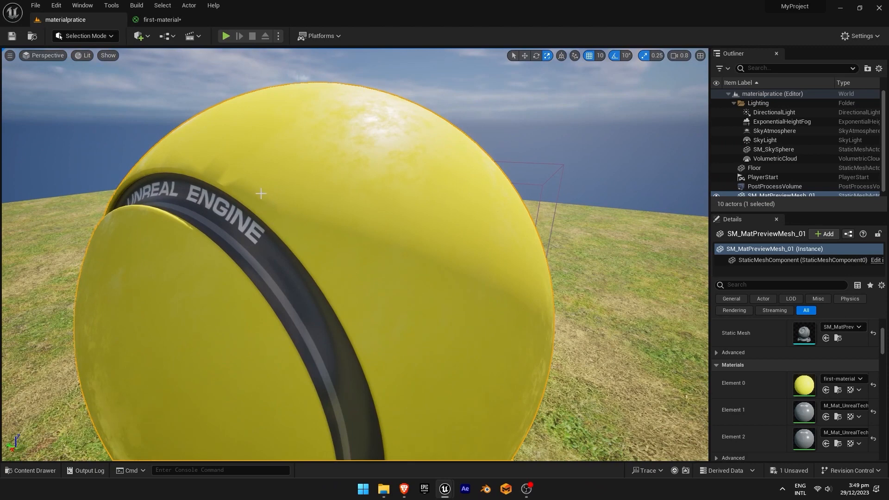
key(ctrl+l)
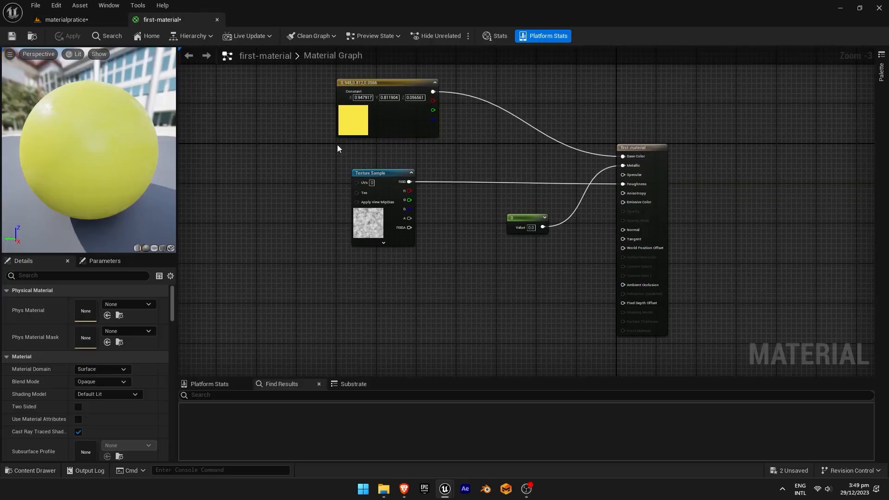
Darken the yellow base colour constant to about 0.349, 0.299, 0.0208
double_click(358, 122)
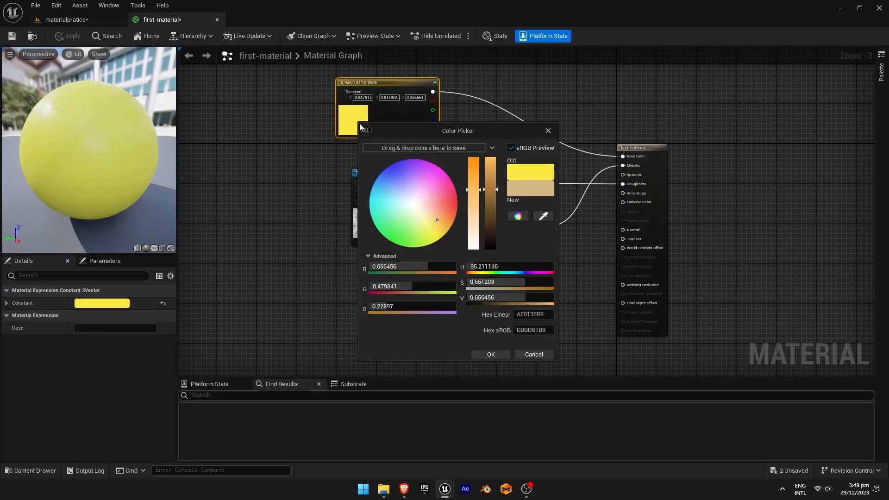
drag(493, 165, 493, 217)
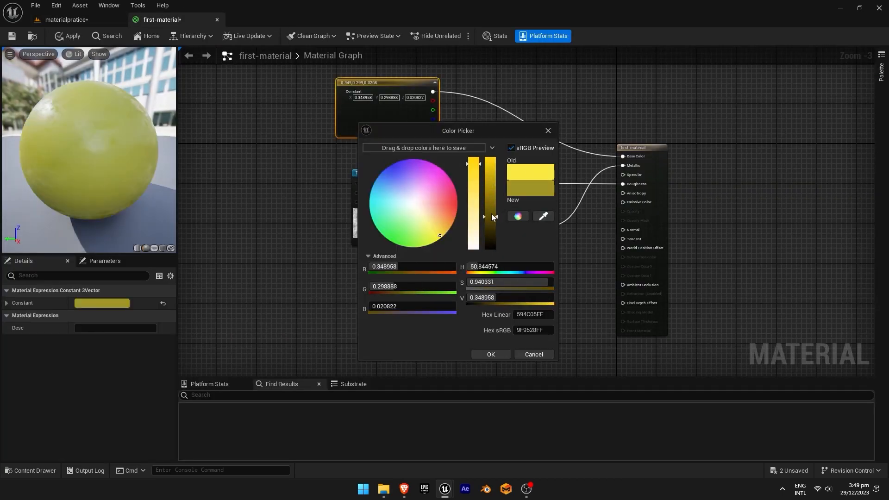
click(491, 355)
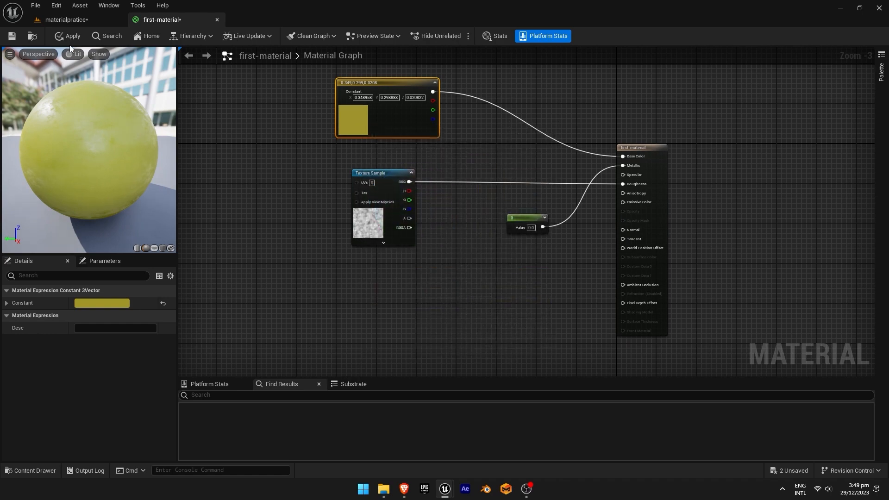
Apply the darker yellow to first-material and inspect the preview mesh in the level from close up and from a distance
click(72, 42)
click(76, 20)
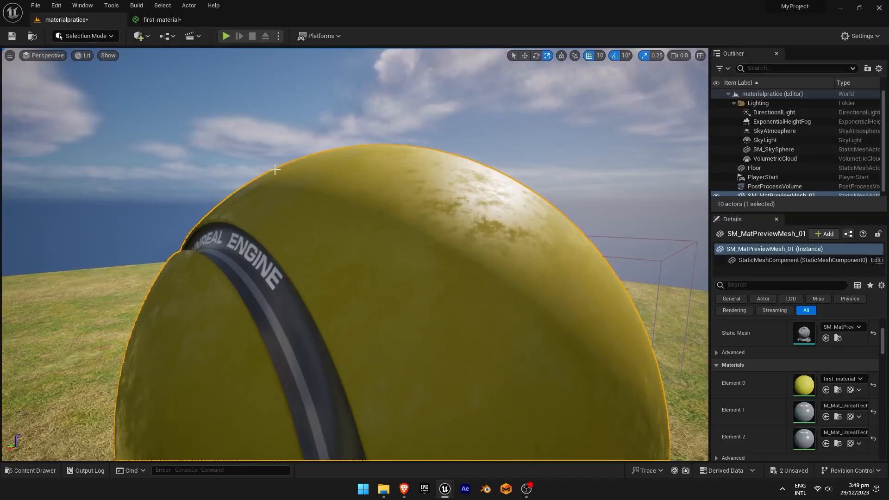
right_drag(276, 169, 343, 218)
key(s)
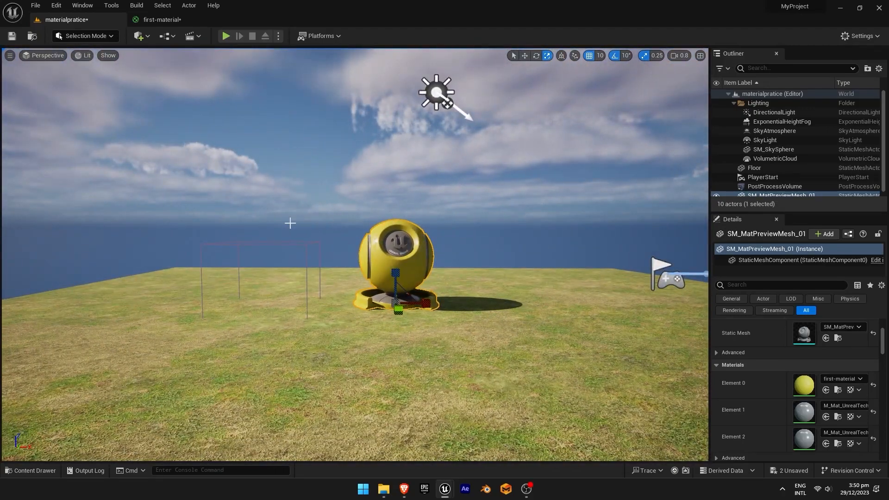
Duplicate the yellow colour constant in the first-material graph and place the copy between the original and the Texture Sample
click(170, 22)
click(308, 140)
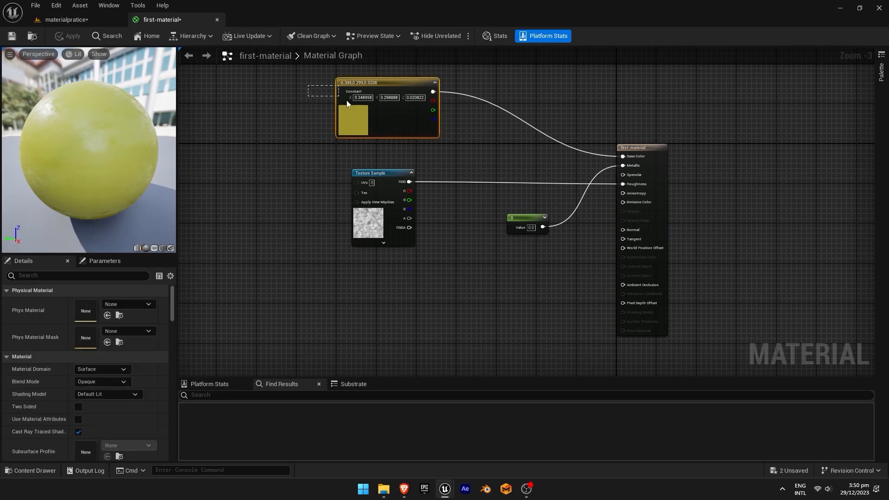
click(347, 100)
key(ctrl+v)
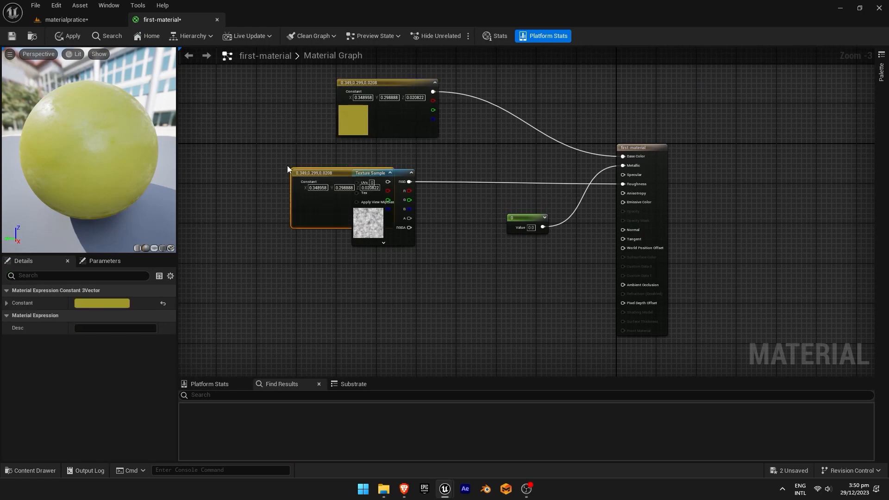
drag(322, 169, 243, 131)
drag(379, 175, 384, 250)
drag(275, 133, 400, 153)
Set the duplicated colour constant to an orange of about 0.349, 0.141, 0.00865
double_click(361, 186)
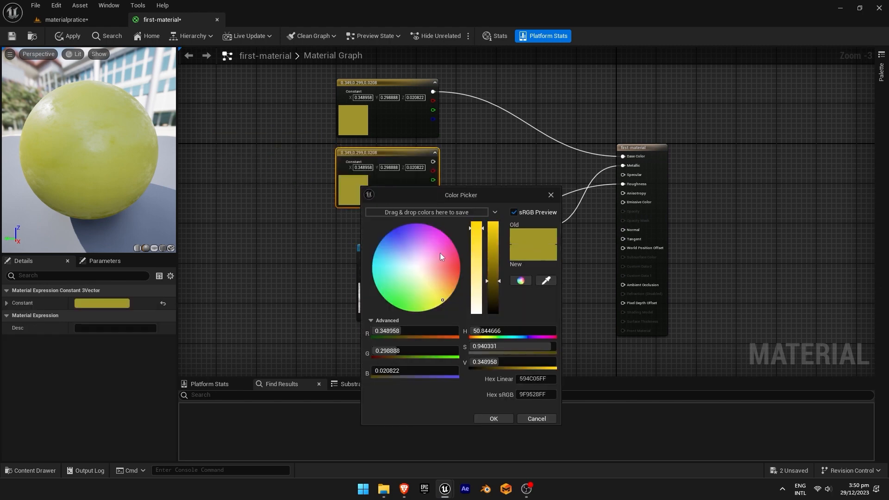
drag(425, 290, 457, 282)
click(492, 417)
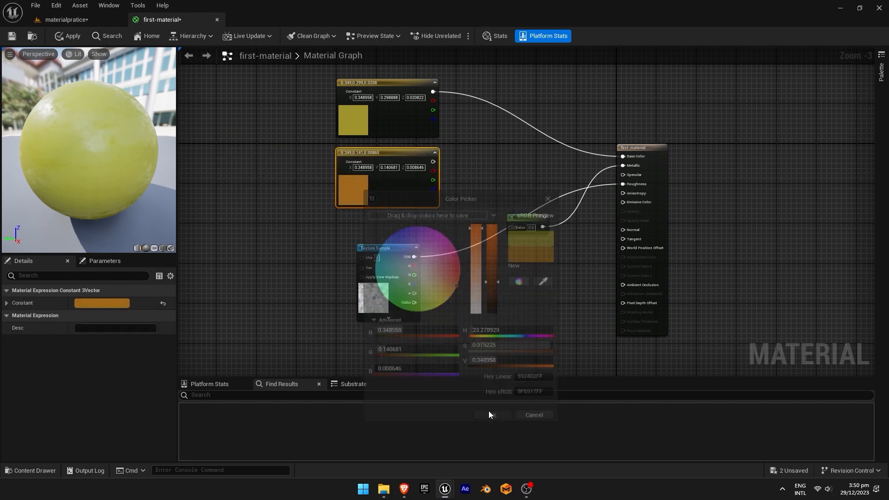
Add a Lerp node with yellow as A and orange as B, and connect its output to Base Color
right_click(464, 145)
text(l)
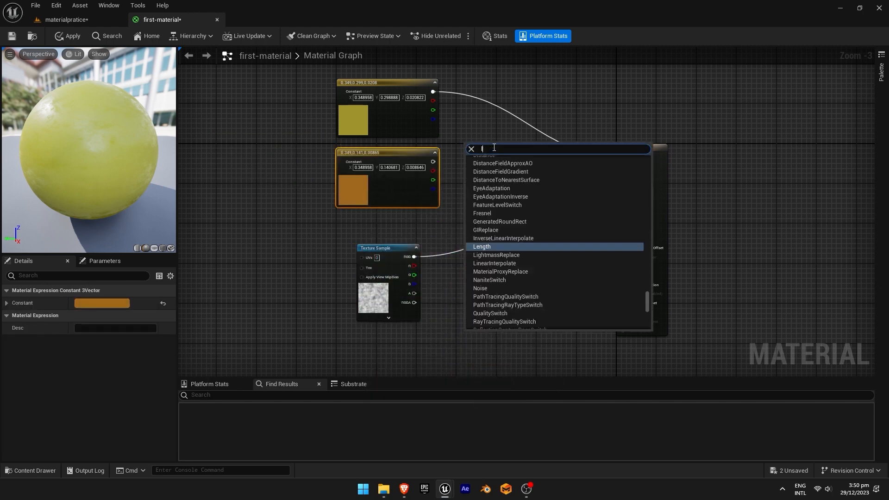
text(erp)
click(487, 197)
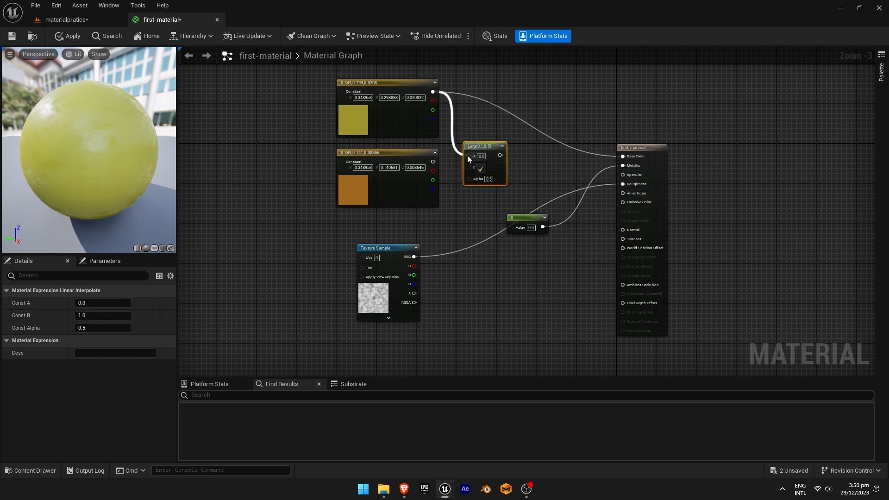
drag(468, 156, 469, 156)
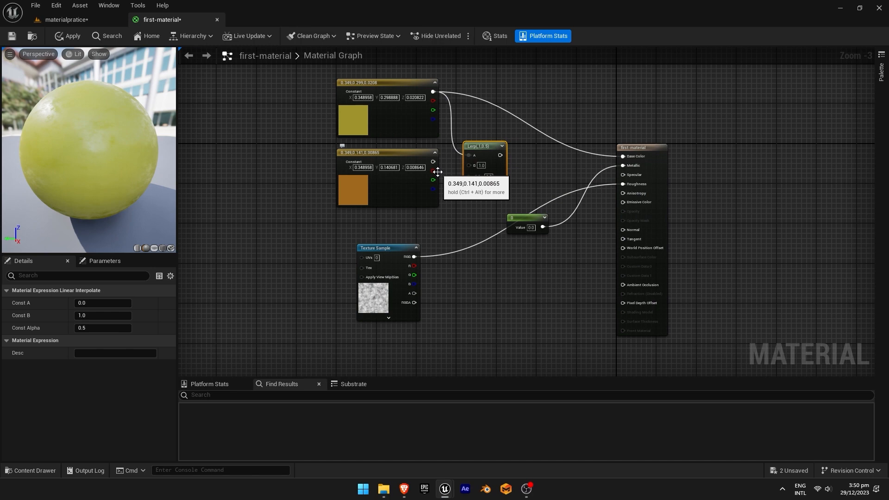
drag(431, 163, 623, 156)
alt+click(623, 157)
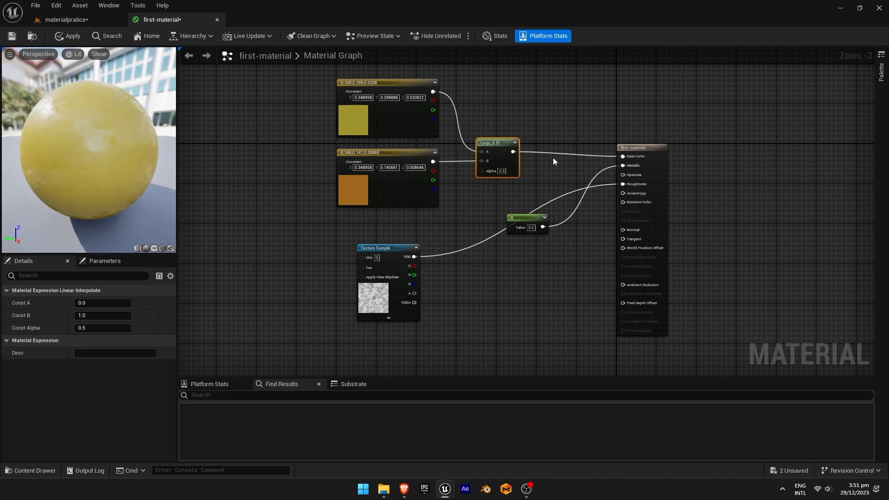
Disconnect the noise Texture Sample from Roughness and connect its RGB output to the Lerp's Alpha
click(401, 250)
alt+click(623, 184)
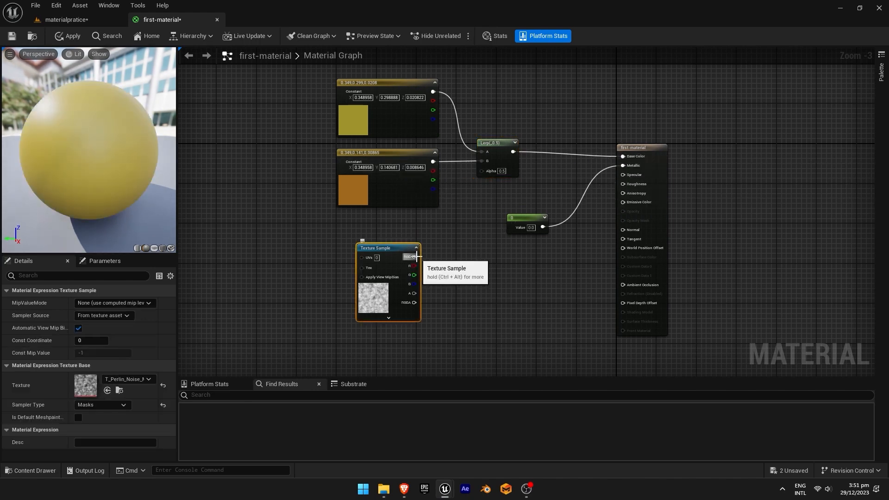
drag(416, 256, 444, 251)
drag(468, 173, 482, 170)
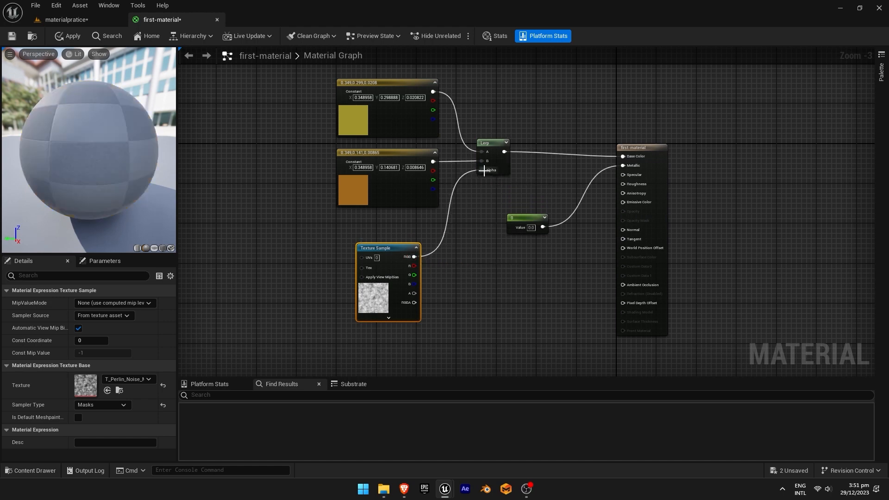
Apply the noise-blended colours to first-material and inspect the yellow and orange mix on the preview mesh in the level
click(69, 37)
click(76, 20)
right_drag(272, 199, 206, 158)
key(w)
key(d)
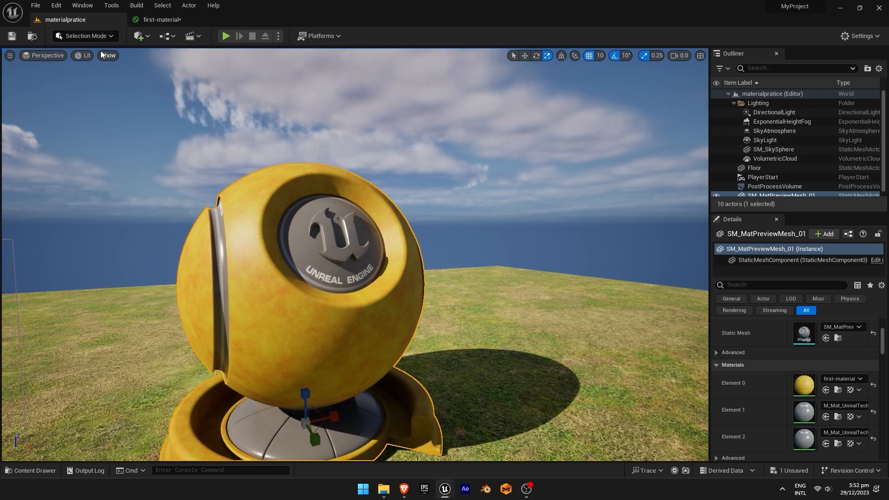
Replace the orange constant with the T_Metal_Rust_D texture as the Lerp's B input and check the result on the preview mesh
click(160, 20)
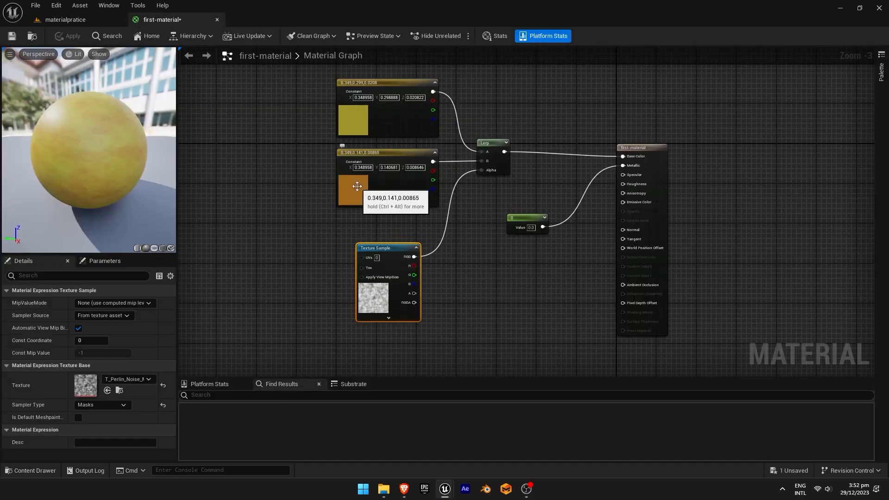
key(ctrl+space)
drag(298, 407, 254, 202)
drag(279, 207, 382, 158)
click(393, 155)
key(Delete)
drag(388, 167, 467, 173)
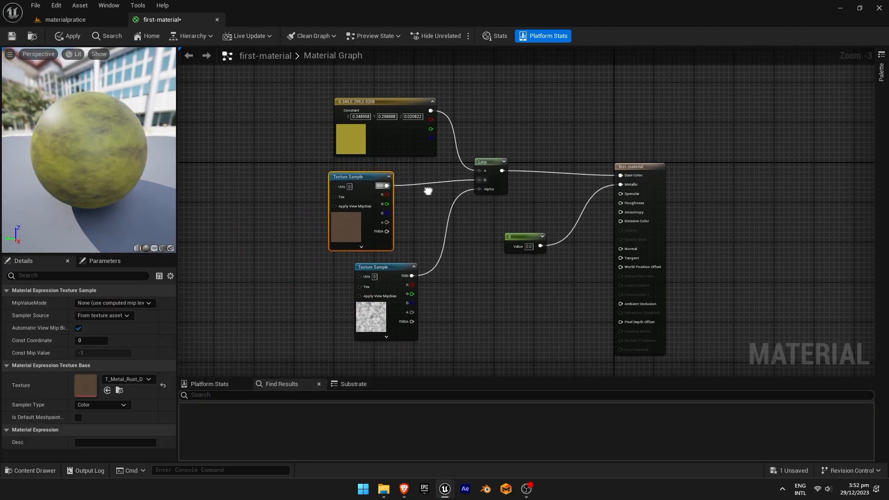
click(80, 22)
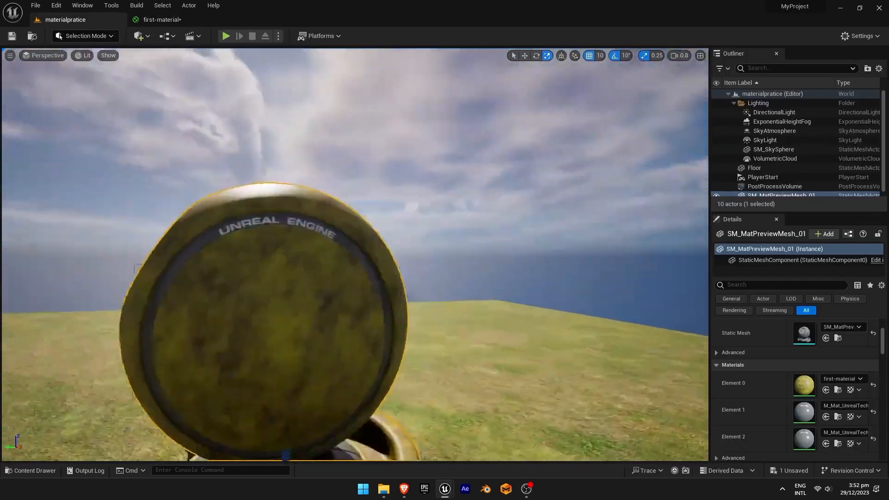
right_drag(355, 254, 162, 299)
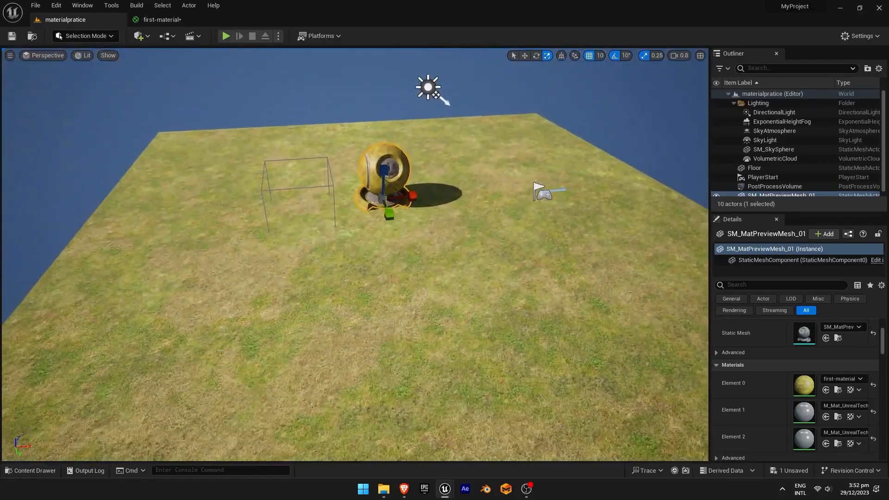
Assign the M_Brick_Clay_New material from the StarterContent Materials folder to the Floor
key(ctrl+space)
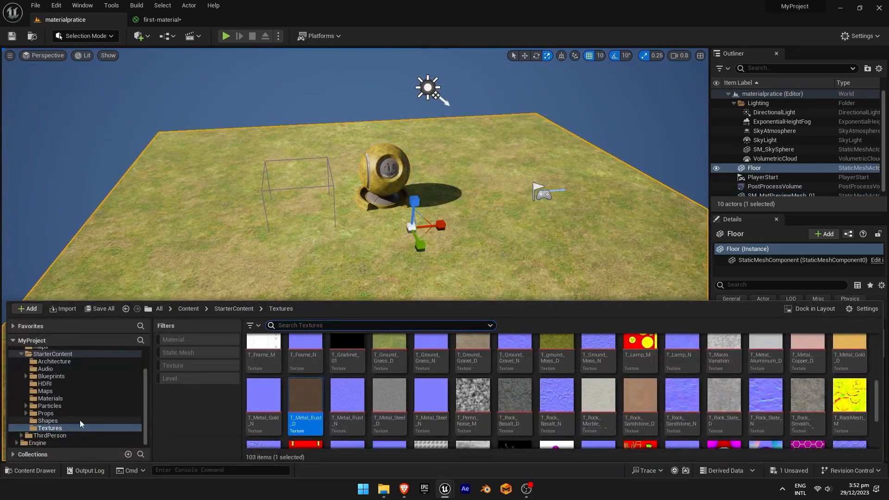
click(50, 399)
scroll(468, 372, up, 3)
drag(468, 371, 462, 260)
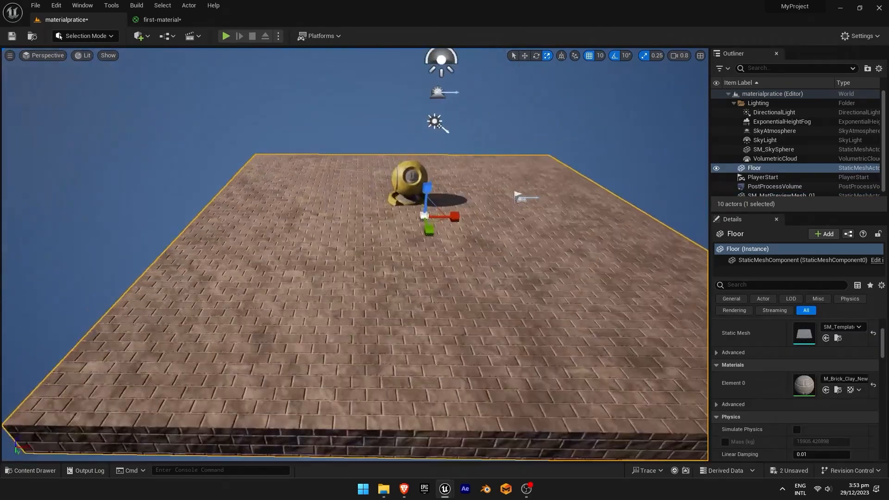
Locate the floor's brick material asset and examine the brick floor and the preview mesh up close
click(838, 390)
click(468, 268)
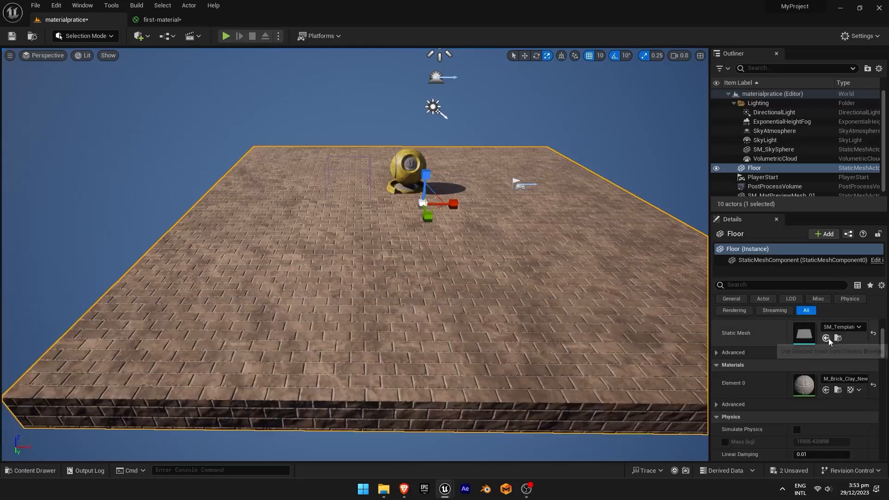
right_drag(463, 266, 343, 218)
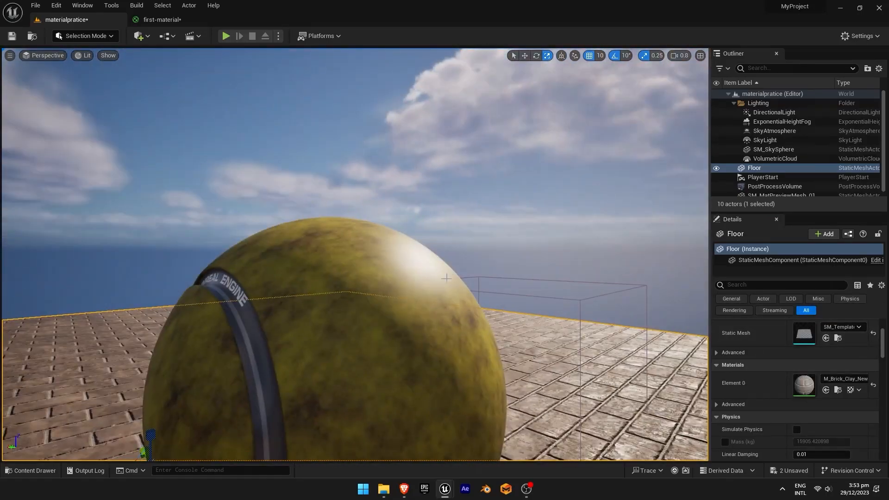